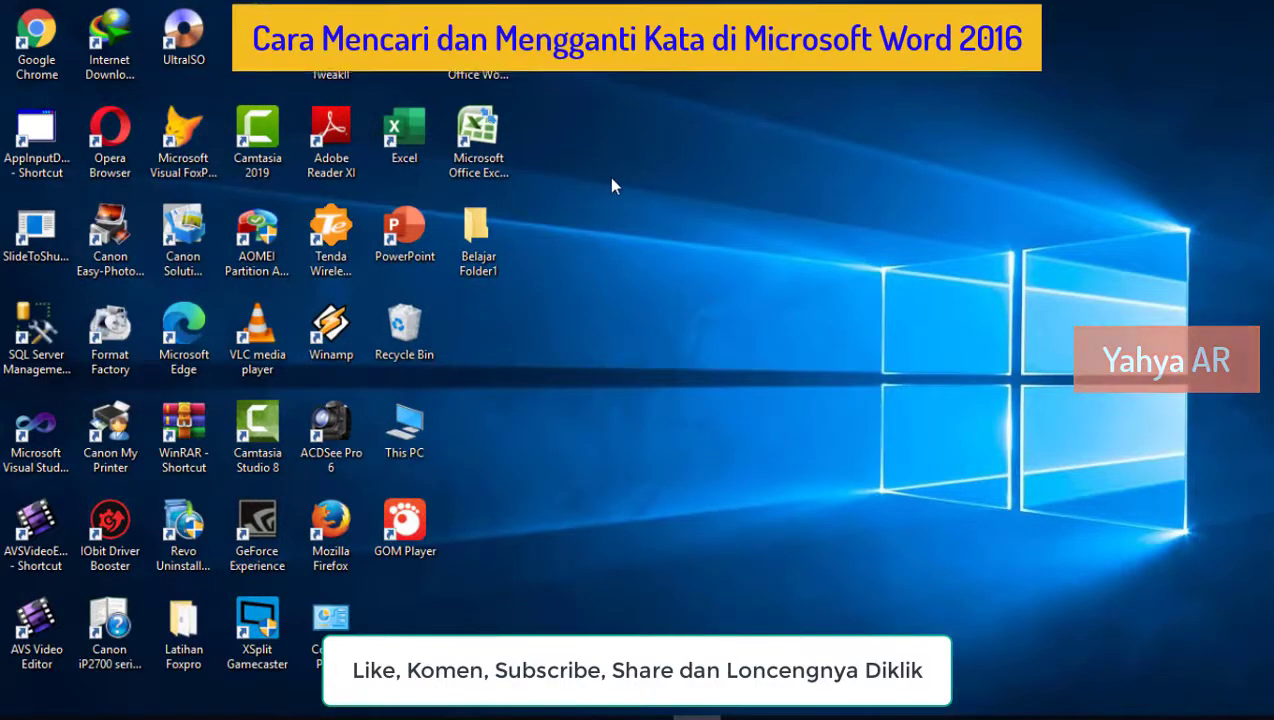
Launch Word, open the recent 'Bab 1 2 3 Latihan Mencari dan Mengganti Kata.doc', and close the Navigation pane.
{"action": "double_click", "coordinate": [404, 25]}
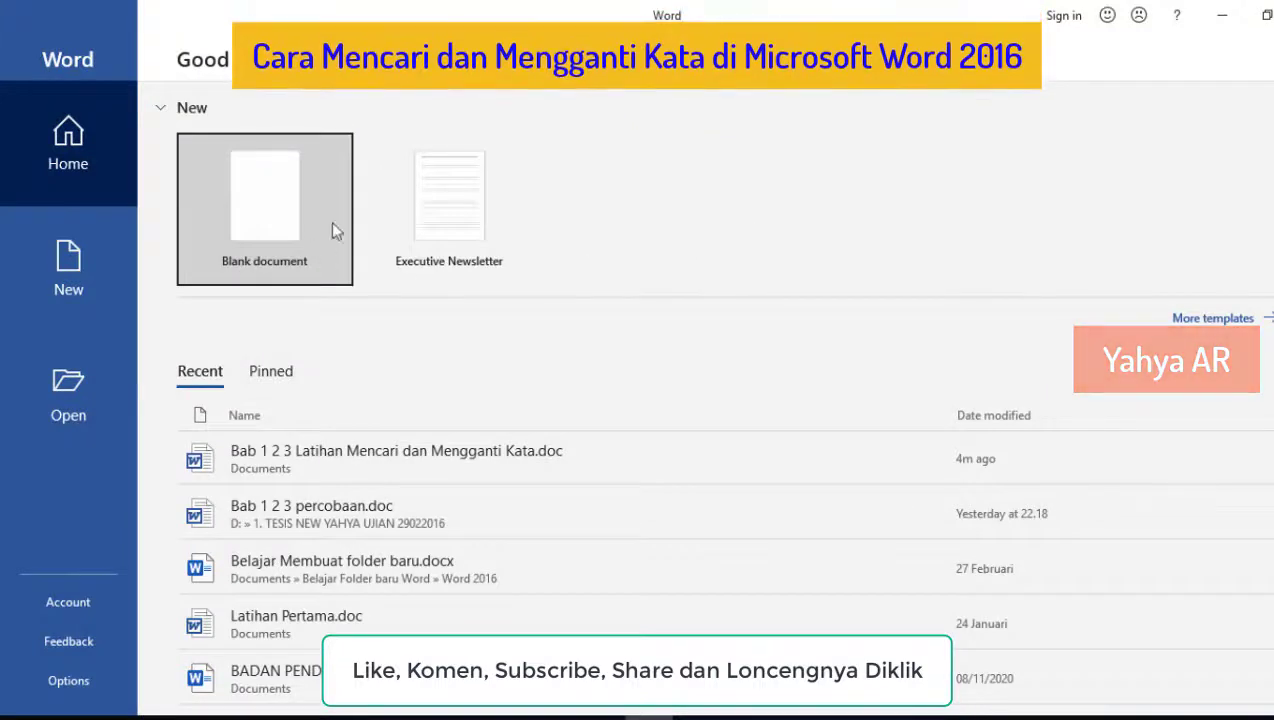
{"action": "mouse_move", "coordinate": [340, 466]}
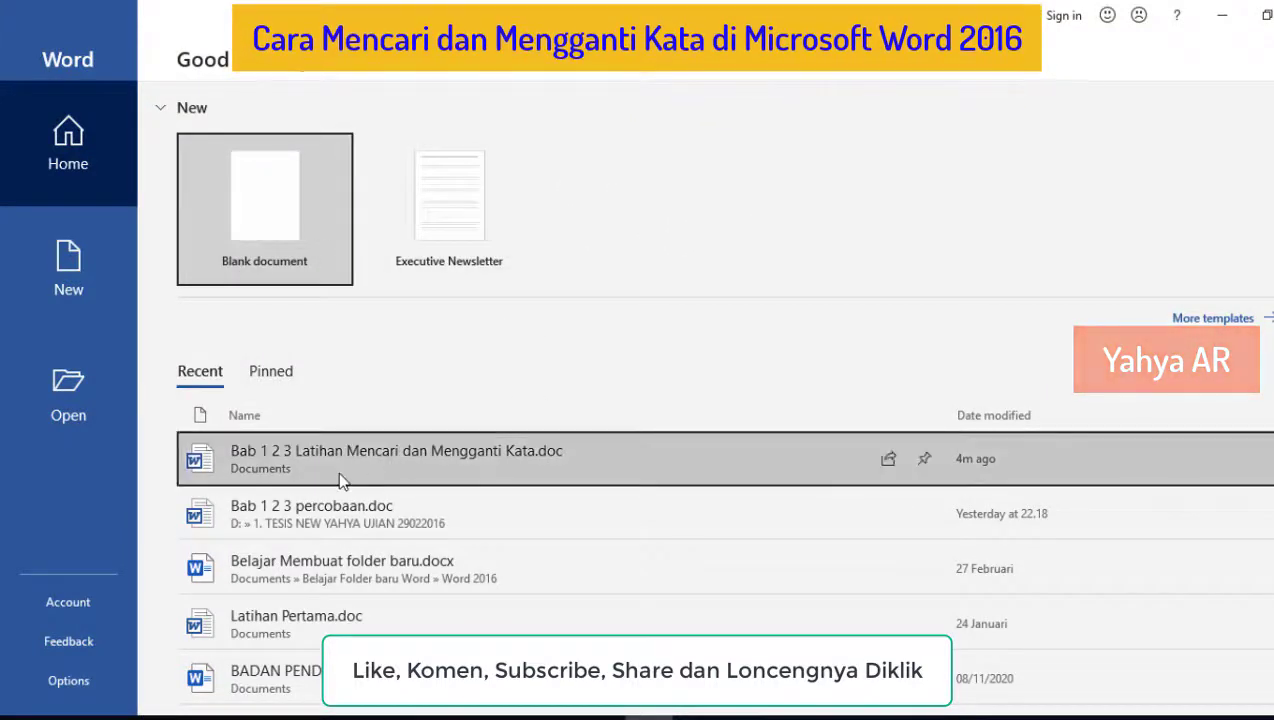
{"action": "left_click", "coordinate": [258, 452]}
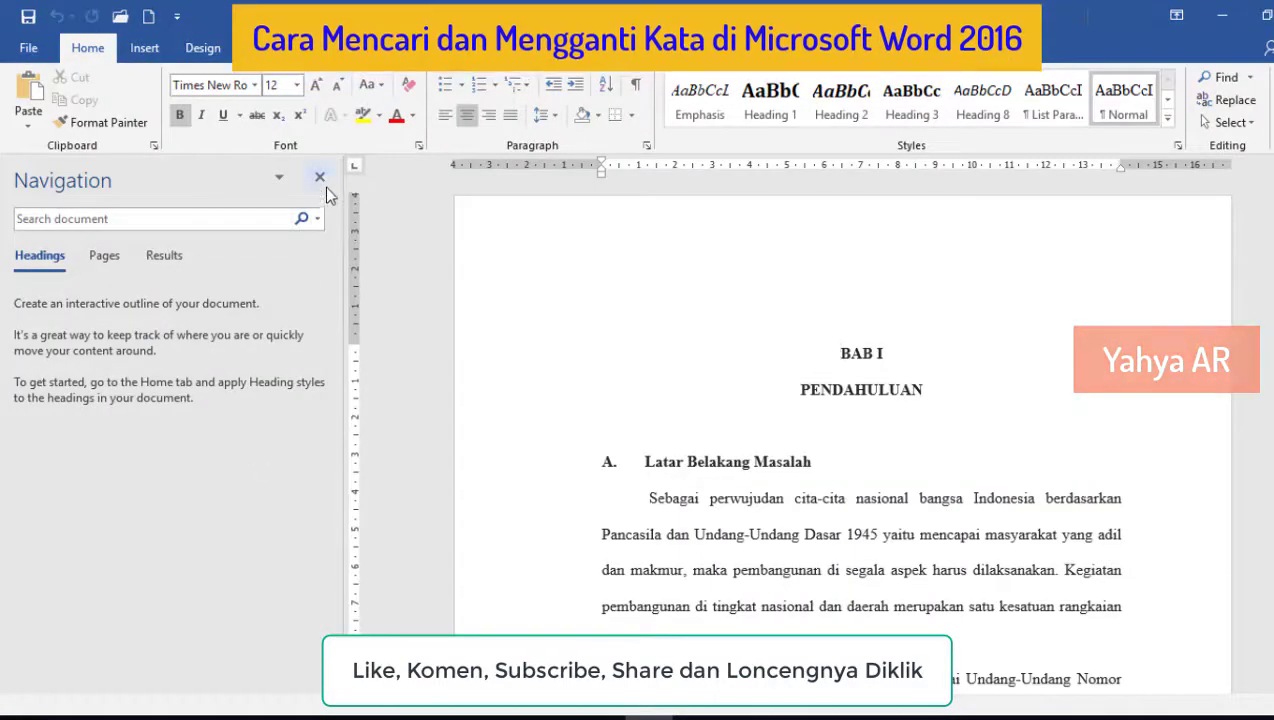
{"action": "left_click", "coordinate": [320, 177]}
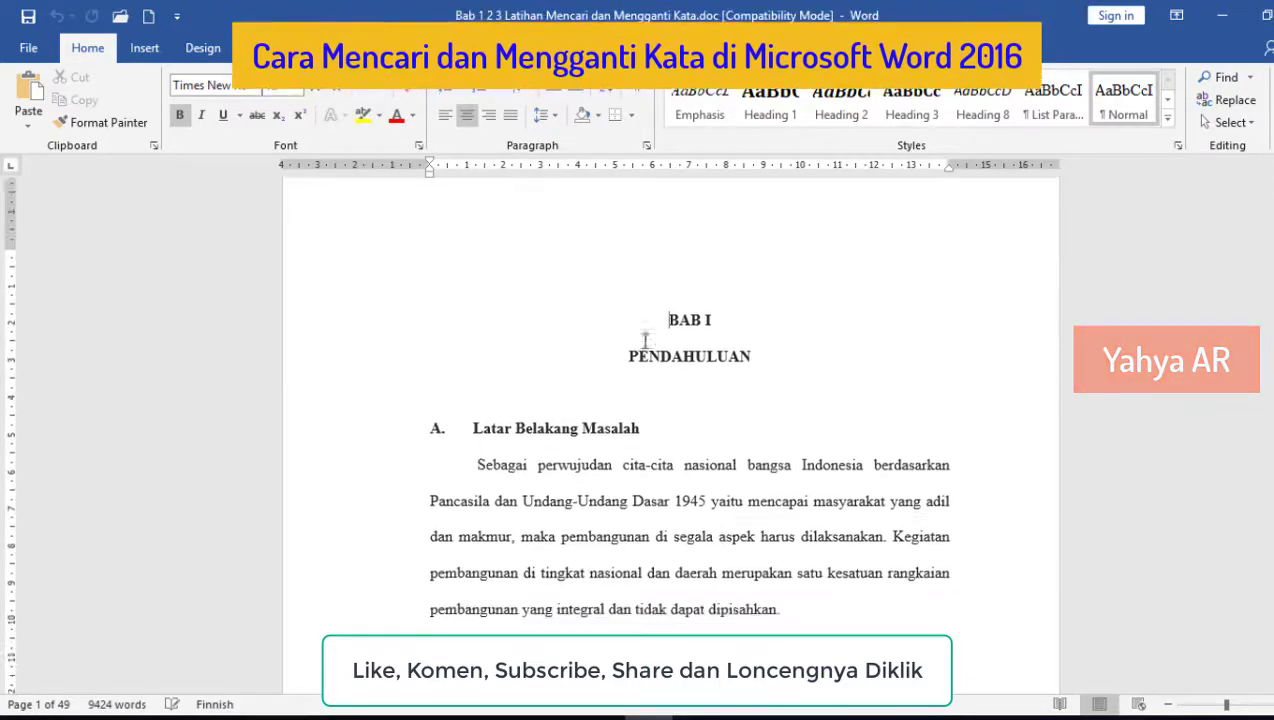
{"action": "scroll", "coordinate": [645, 330], "scroll_direction": "down", "scroll_amount": 2}
{"action": "scroll", "coordinate": [645, 340], "scroll_direction": "down", "scroll_amount": 3}
{"action": "scroll", "coordinate": [645, 341], "scroll_direction": "down", "scroll_amount": 3}
{"action": "scroll", "coordinate": [645, 341], "scroll_direction": "up", "scroll_amount": 7}
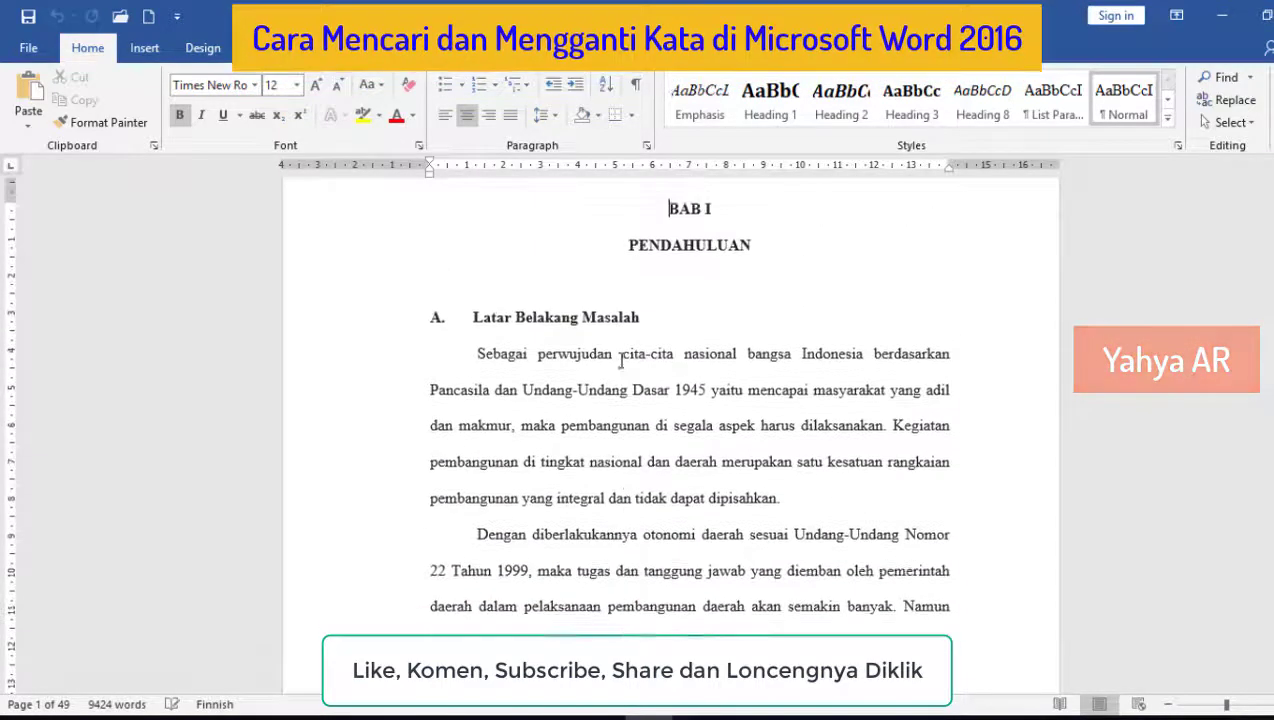
{"action": "scroll", "coordinate": [335, 529], "scroll_direction": "up", "scroll_amount": 2}
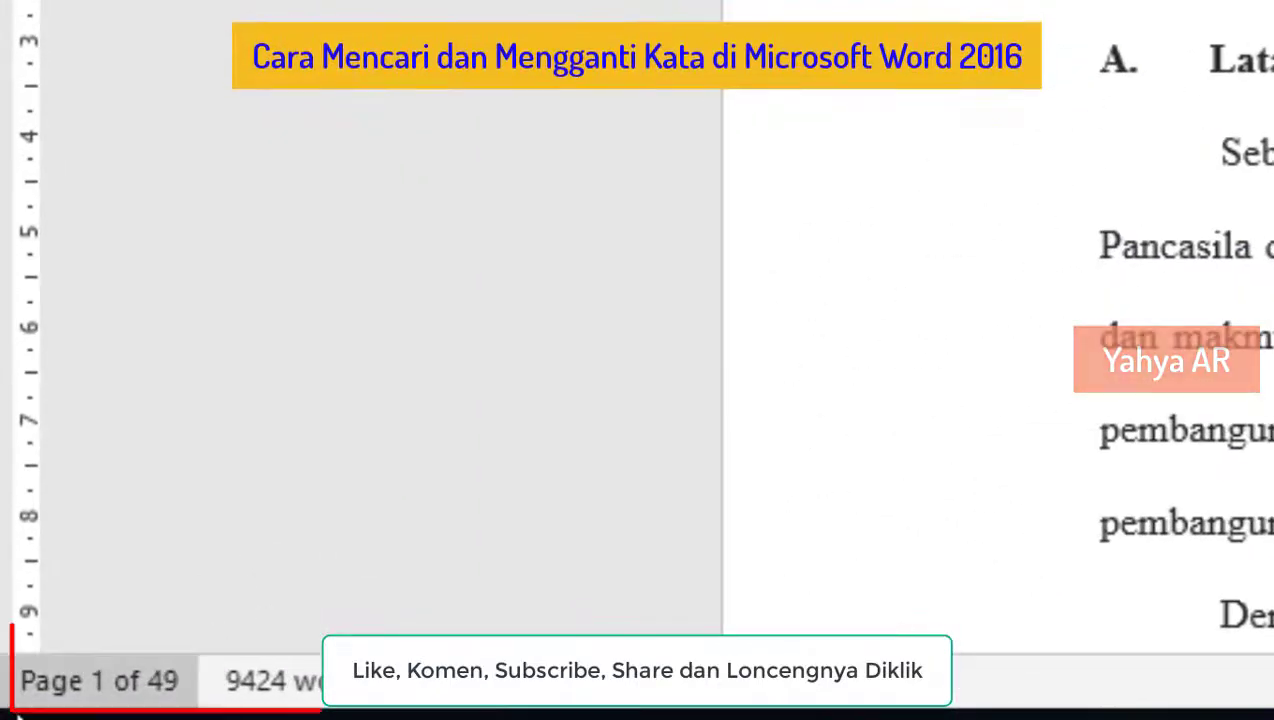
{"action": "scroll", "coordinate": [1000, 350], "scroll_direction": "down", "scroll_amount": 3}
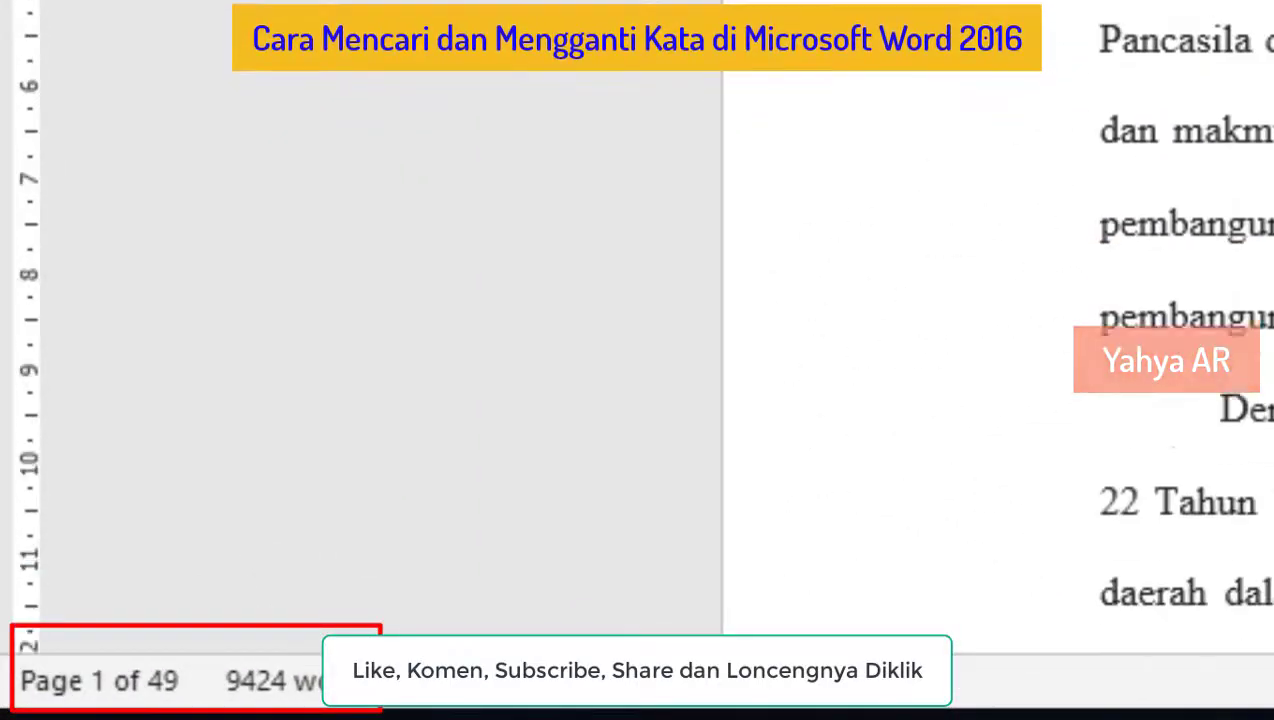
{"action": "scroll", "coordinate": [1000, 350], "scroll_direction": "down", "scroll_amount": 3}
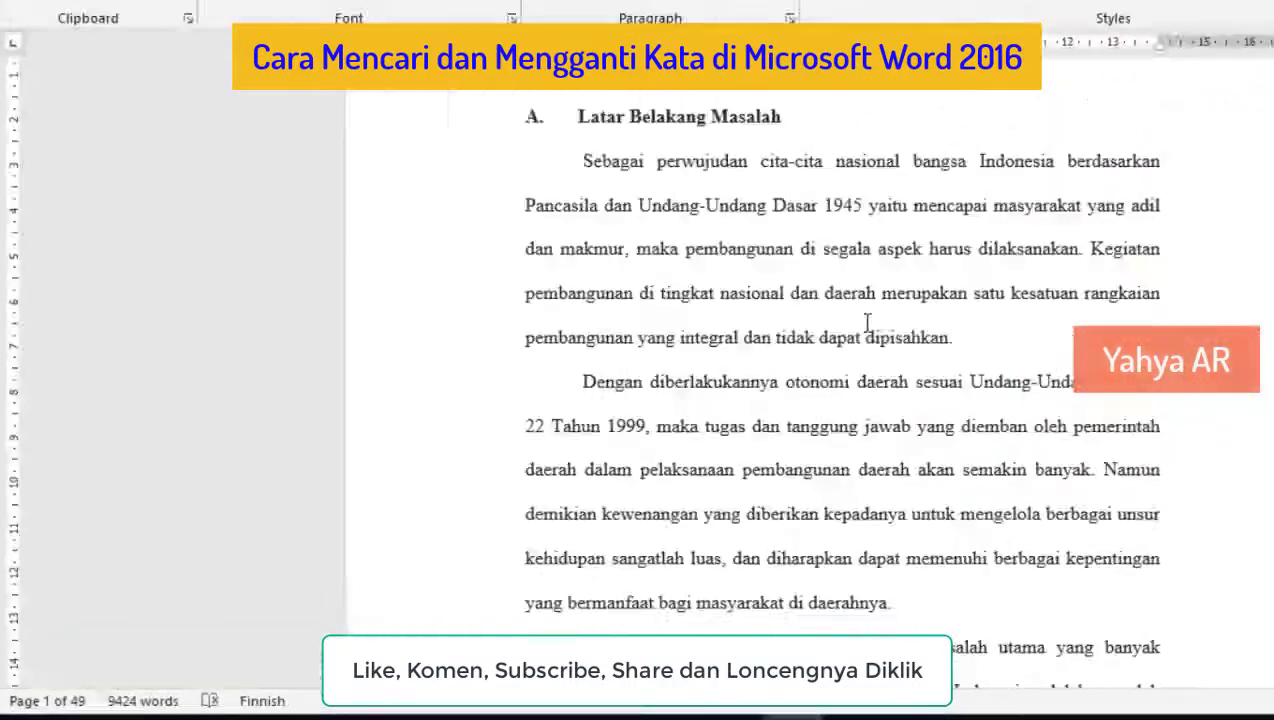
{"action": "scroll", "coordinate": [710, 395], "scroll_direction": "up", "scroll_amount": 3}
{"action": "scroll", "coordinate": [710, 395], "scroll_direction": "up", "scroll_amount": 1}
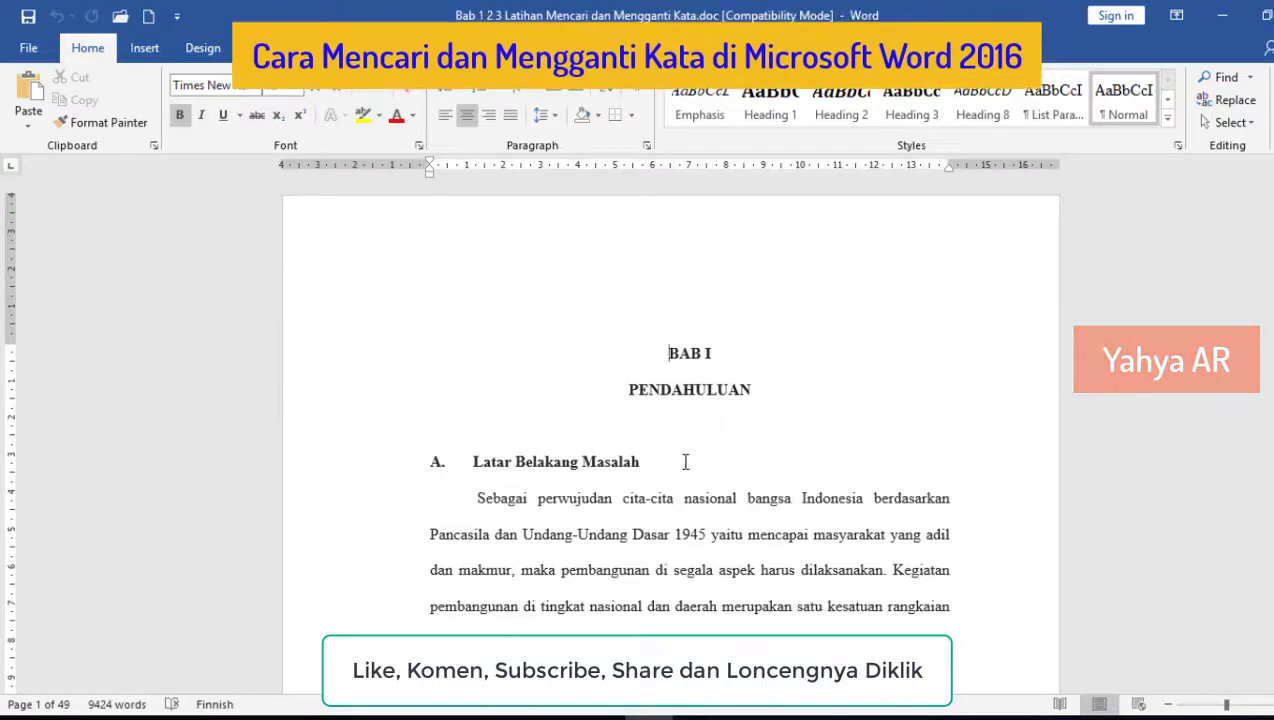
{"action": "scroll", "coordinate": [688, 450], "scroll_direction": "down", "scroll_amount": 1}
{"action": "scroll", "coordinate": [716, 430], "scroll_direction": "down", "scroll_amount": 1}
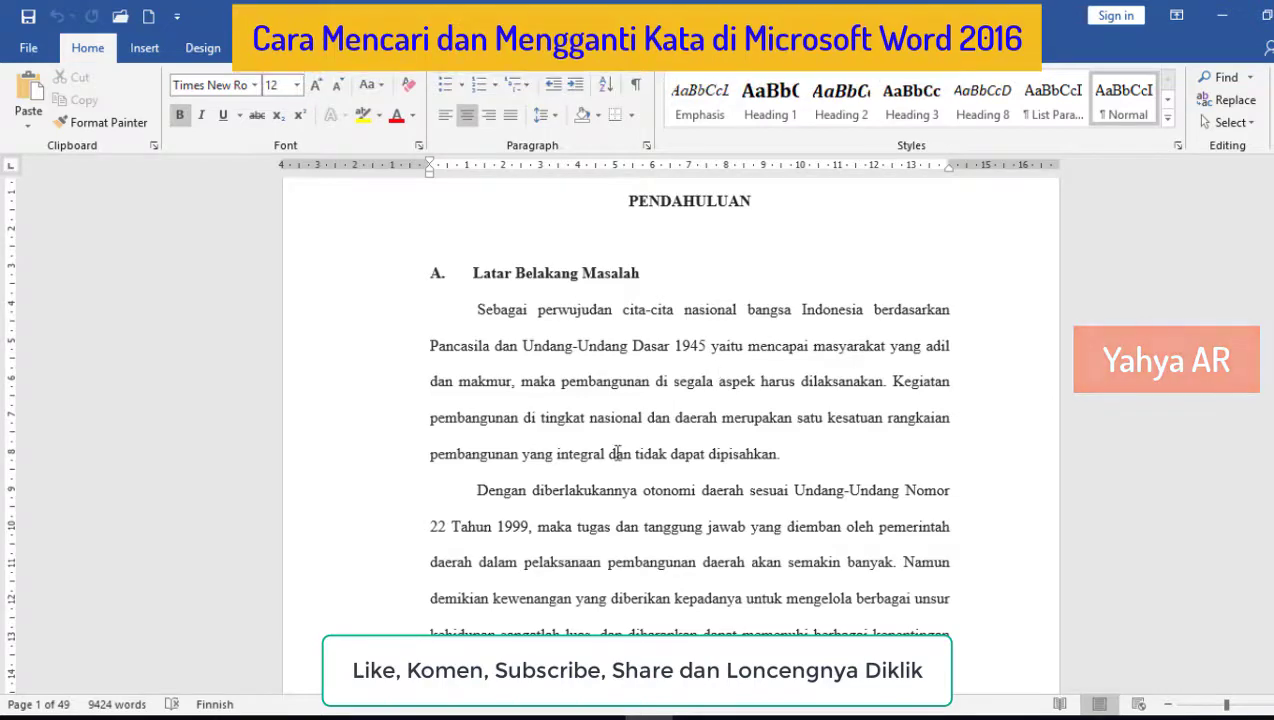
{"action": "scroll", "coordinate": [630, 446], "scroll_direction": "down", "scroll_amount": 3}
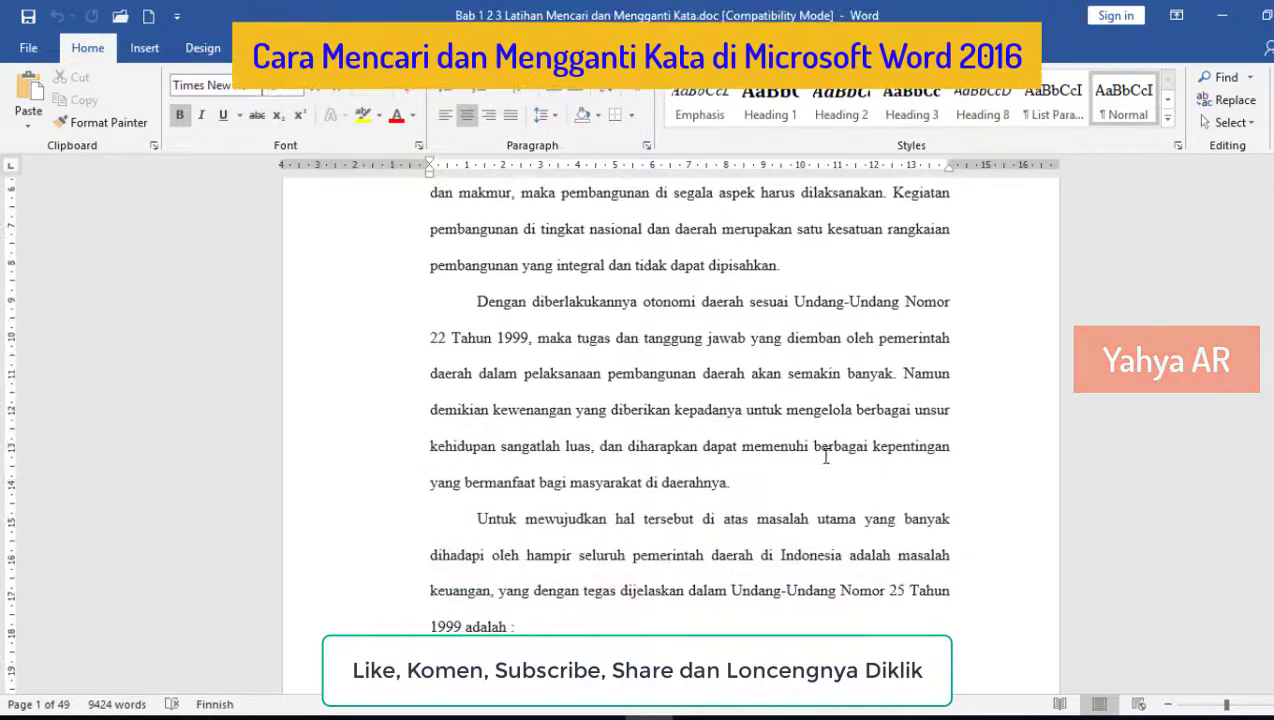
{"action": "scroll", "coordinate": [826, 456], "scroll_direction": "down", "scroll_amount": 2}
{"action": "scroll", "coordinate": [822, 448], "scroll_direction": "down", "scroll_amount": 1}
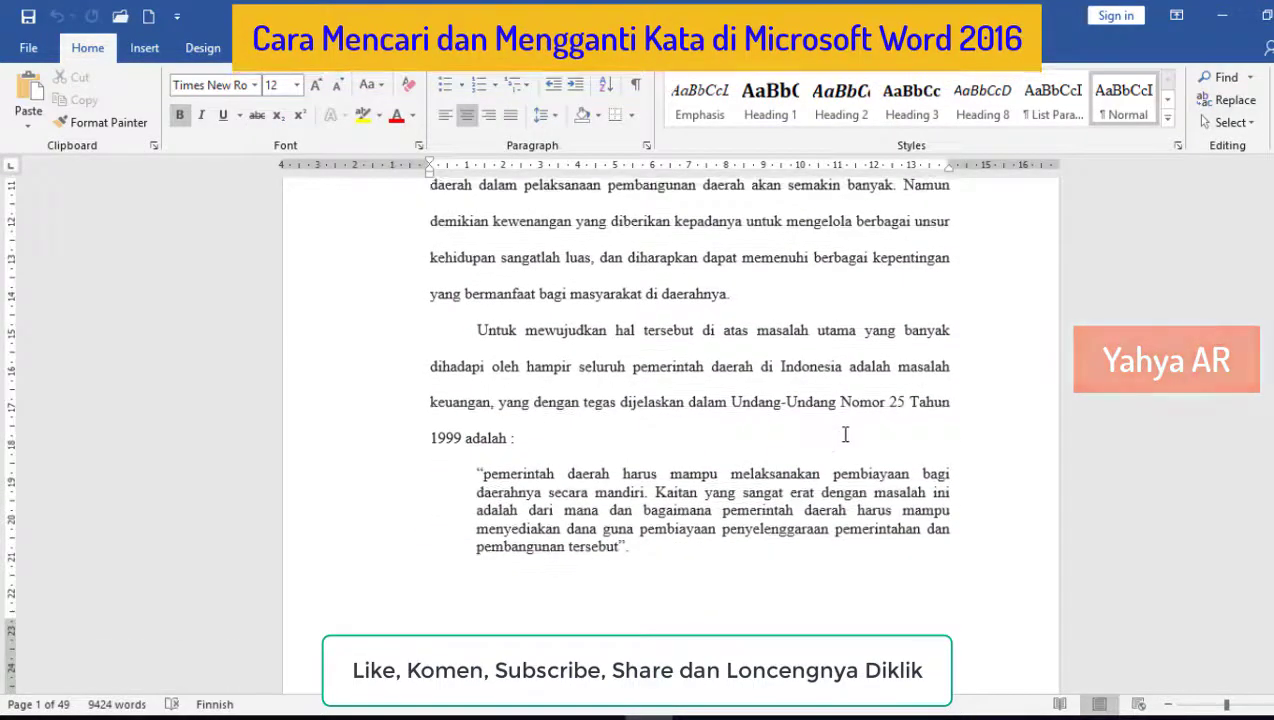
{"action": "scroll", "coordinate": [845, 434], "scroll_direction": "down", "scroll_amount": 1}
{"action": "scroll", "coordinate": [845, 435], "scroll_direction": "down", "scroll_amount": 1}
{"action": "scroll", "coordinate": [822, 449], "scroll_direction": "down", "scroll_amount": 1}
{"action": "scroll", "coordinate": [792, 456], "scroll_direction": "down", "scroll_amount": 1}
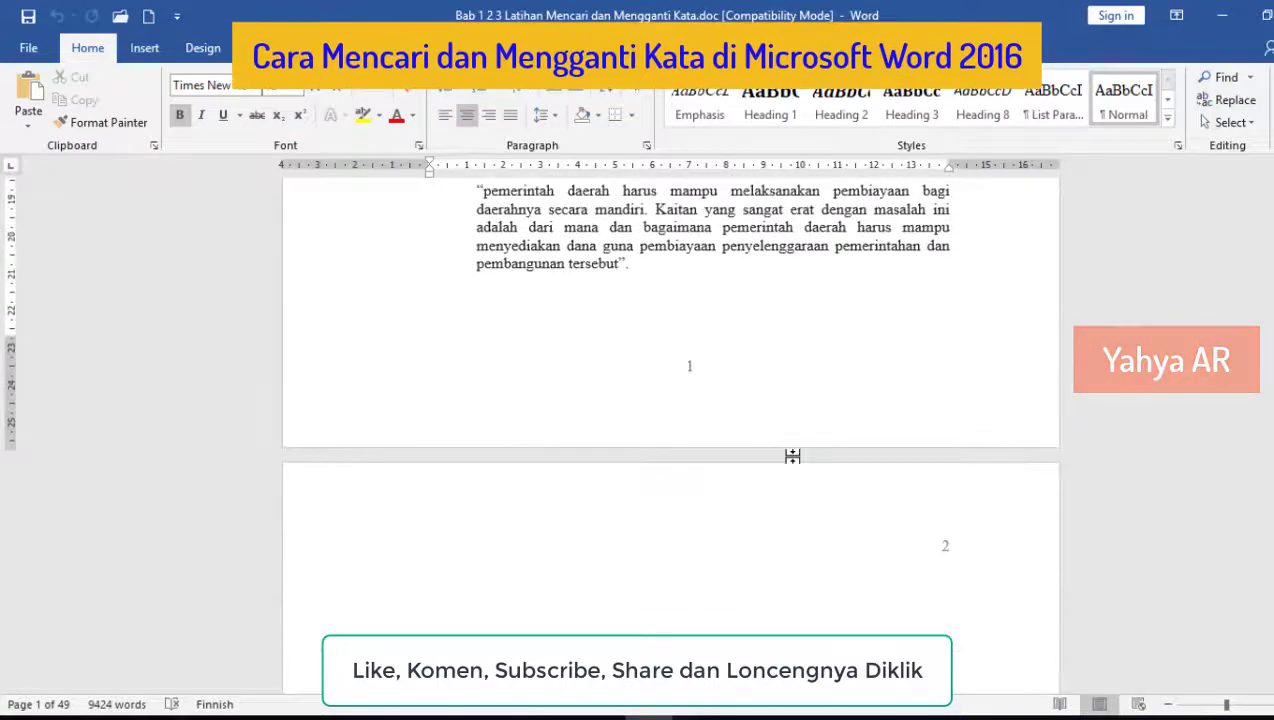
{"action": "scroll", "coordinate": [792, 456], "scroll_direction": "down", "scroll_amount": 2}
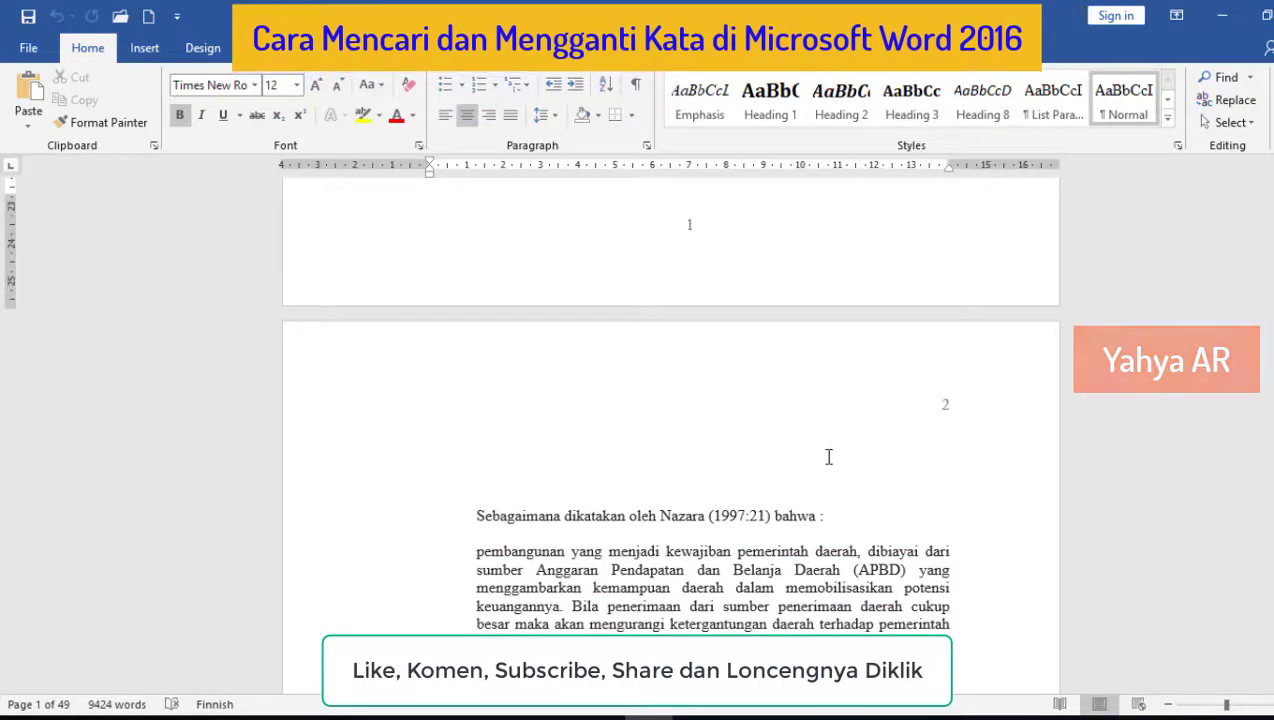
{"action": "scroll", "coordinate": [828, 456], "scroll_direction": "down", "scroll_amount": 4}
{"action": "scroll", "coordinate": [816, 460], "scroll_direction": "down", "scroll_amount": 2}
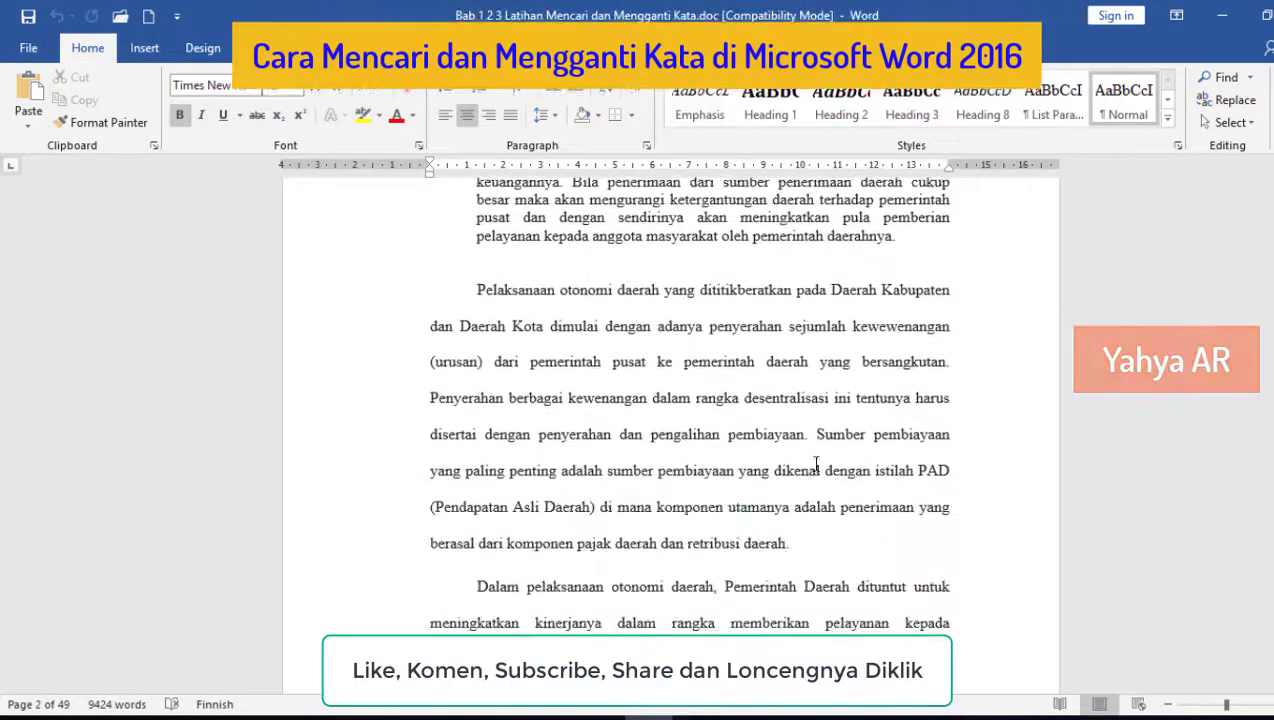
{"action": "scroll", "coordinate": [817, 461], "scroll_direction": "up", "scroll_amount": 2}
{"action": "scroll", "coordinate": [816, 461], "scroll_direction": "up", "scroll_amount": 3}
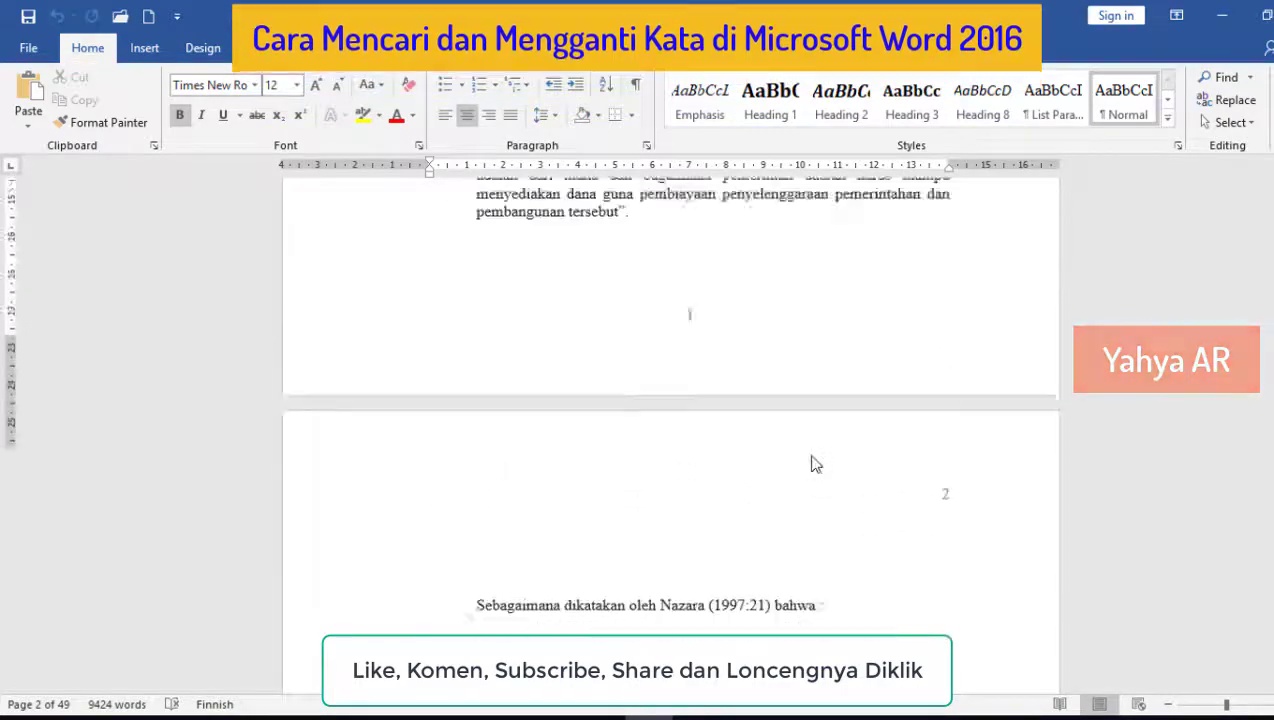
{"action": "scroll", "coordinate": [815, 457], "scroll_direction": "up", "scroll_amount": 4}
{"action": "scroll", "coordinate": [813, 454], "scroll_direction": "up", "scroll_amount": 4}
{"action": "scroll", "coordinate": [813, 456], "scroll_direction": "up", "scroll_amount": 3}
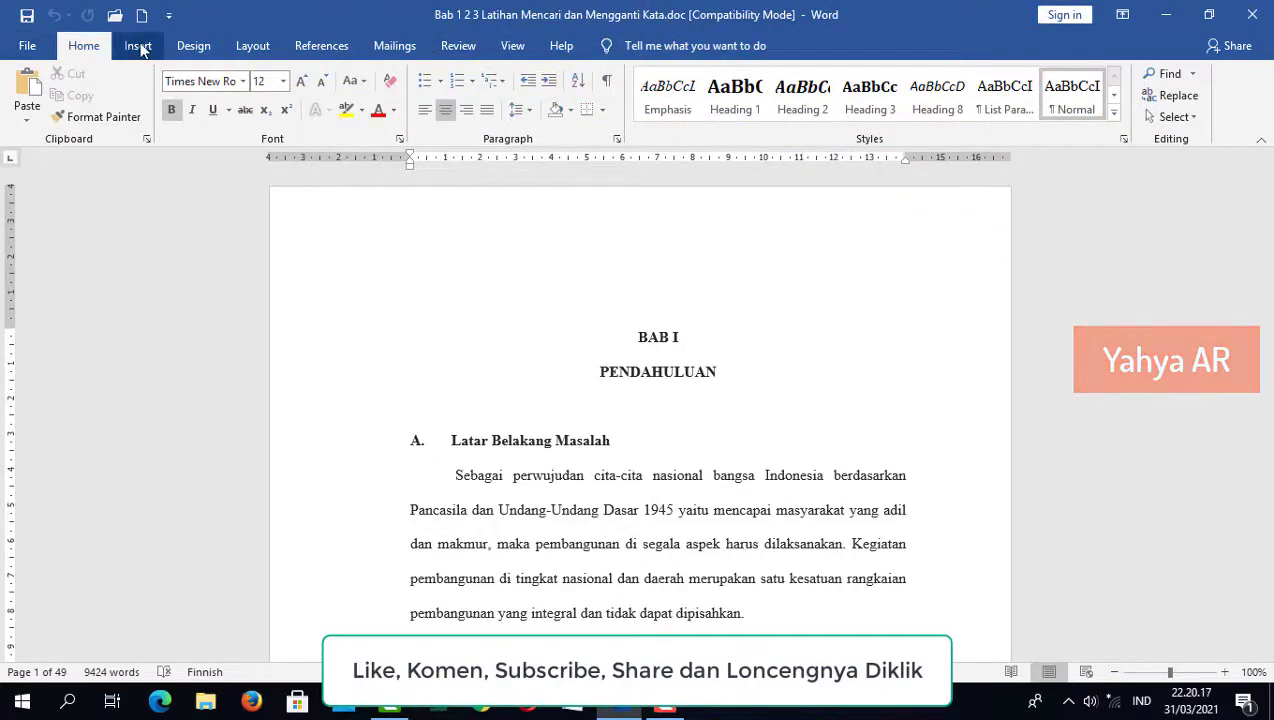
{"action": "left_click", "coordinate": [195, 46]}
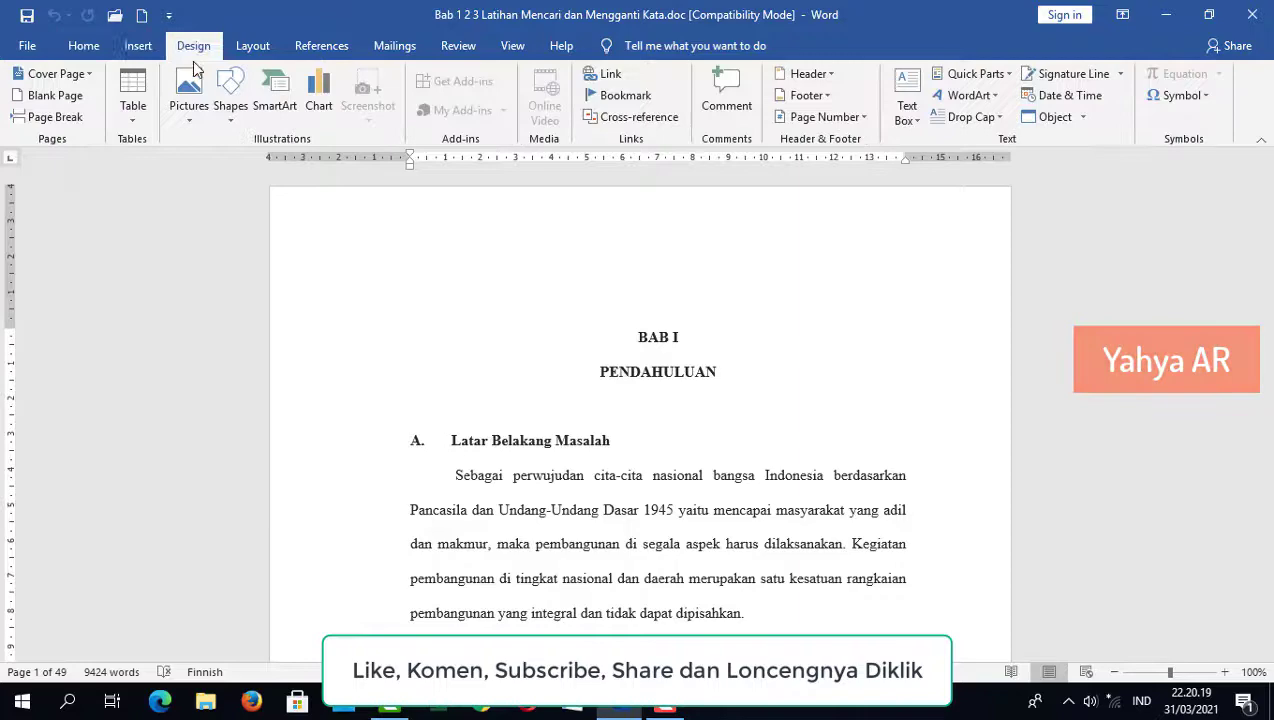
{"action": "left_click", "coordinate": [84, 47]}
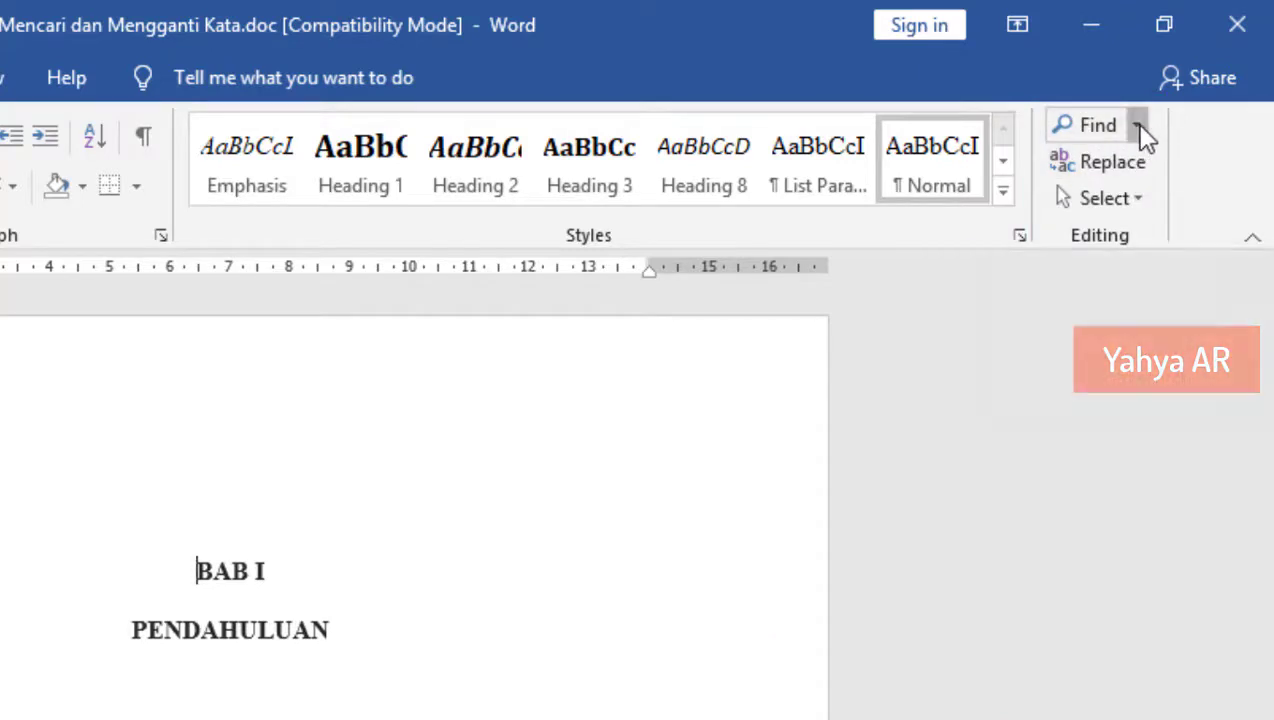
Open the search pane via Home's Find menu, close it, then reopen it empty.
{"action": "left_click", "coordinate": [1138, 128]}
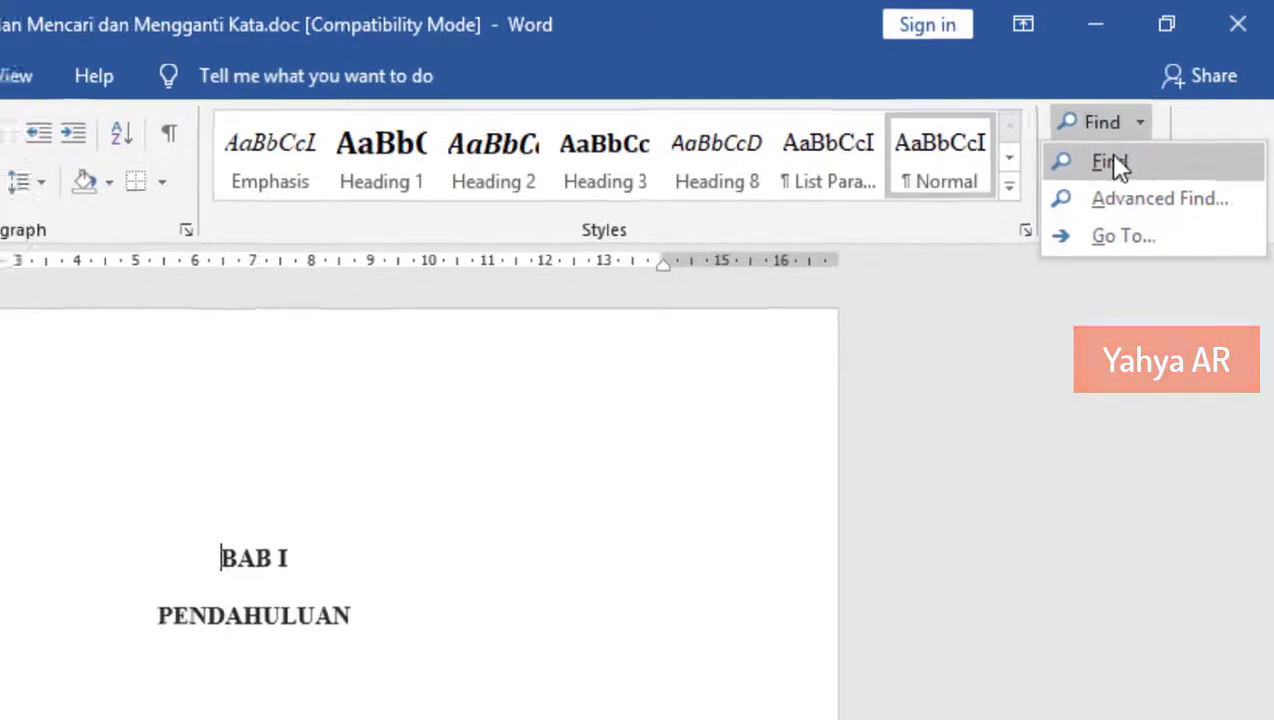
{"action": "left_click", "coordinate": [1112, 158]}
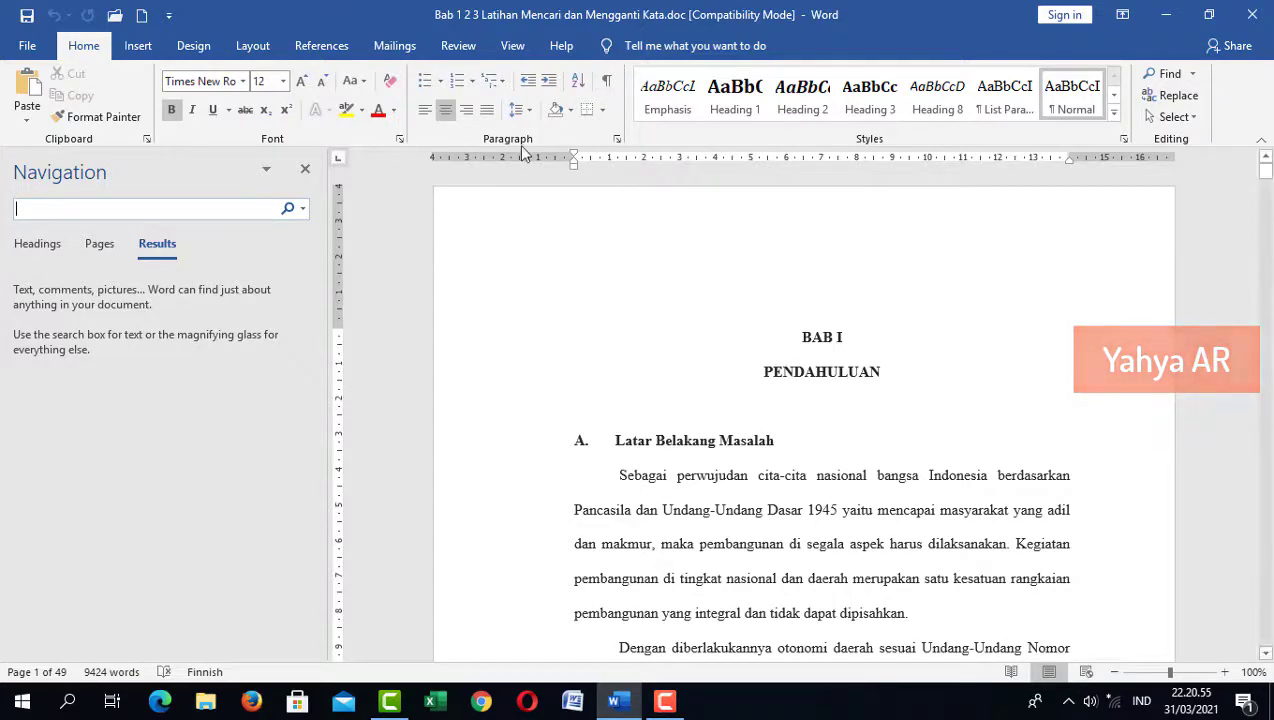
{"action": "left_click", "coordinate": [305, 170]}
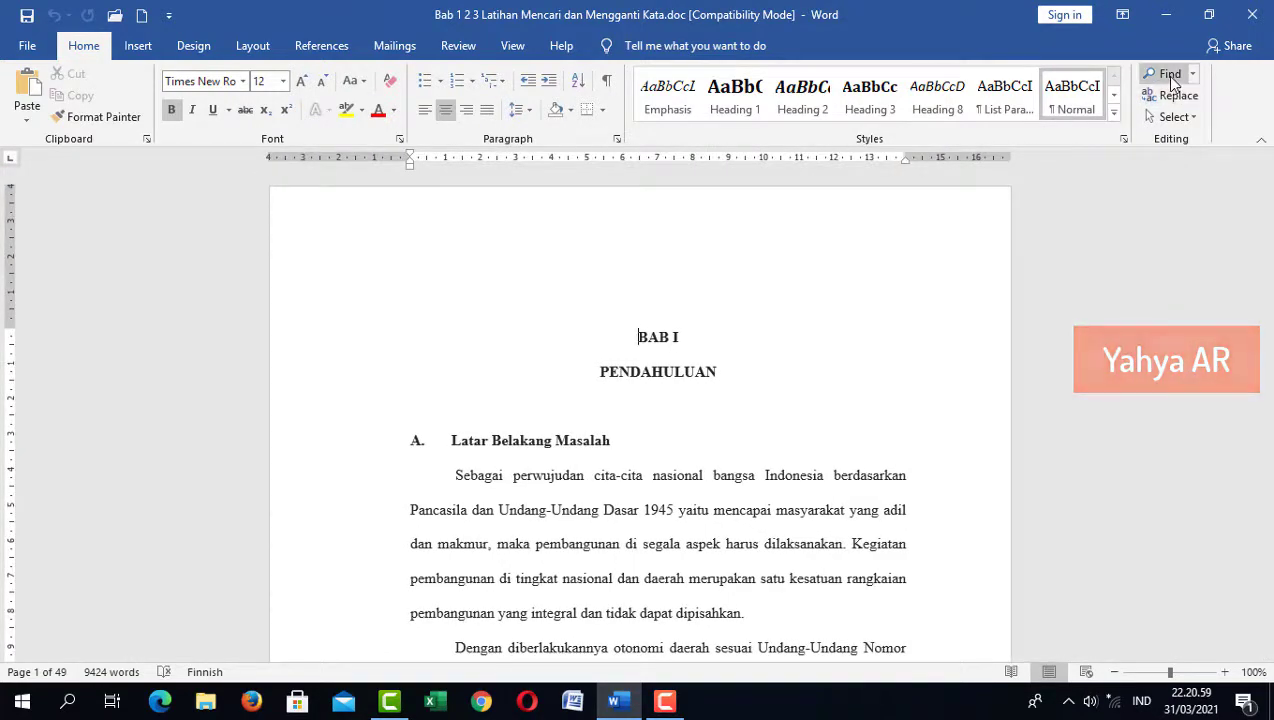
{"action": "left_click", "coordinate": [1168, 74]}
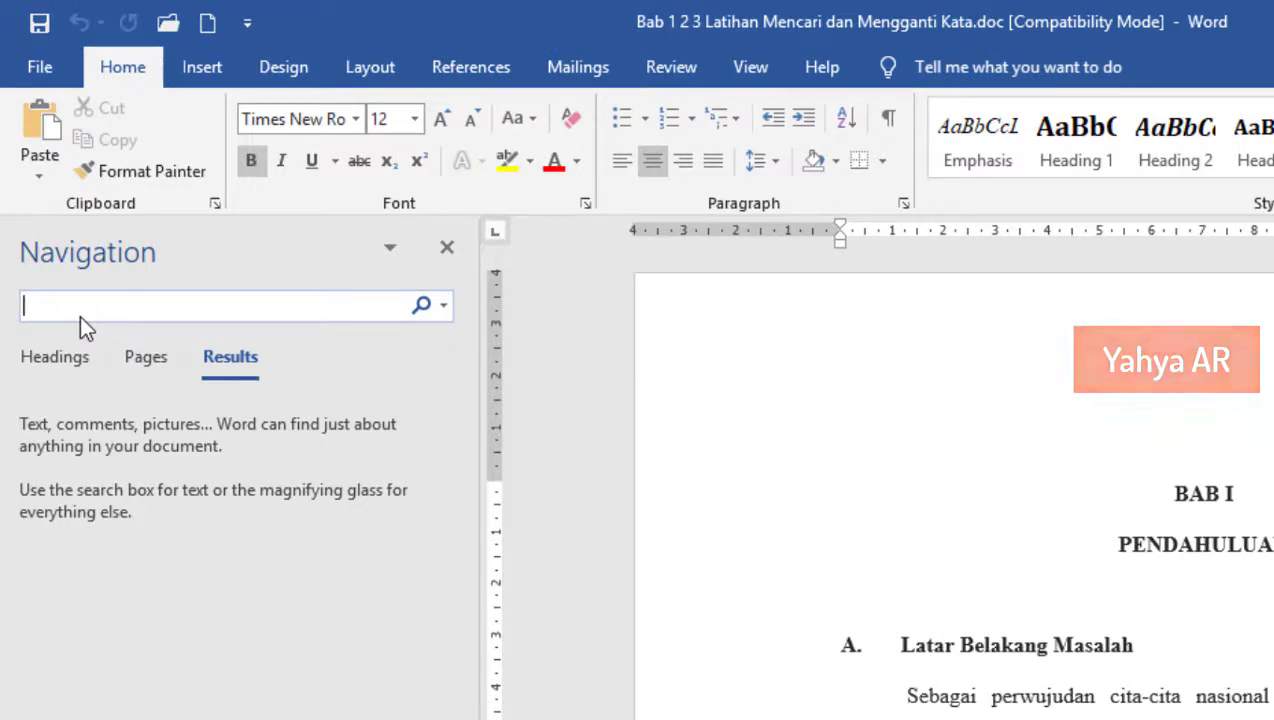
Enter 'Dinas' as the search term in the Navigation pane.
{"action": "type", "text": "Dina"}
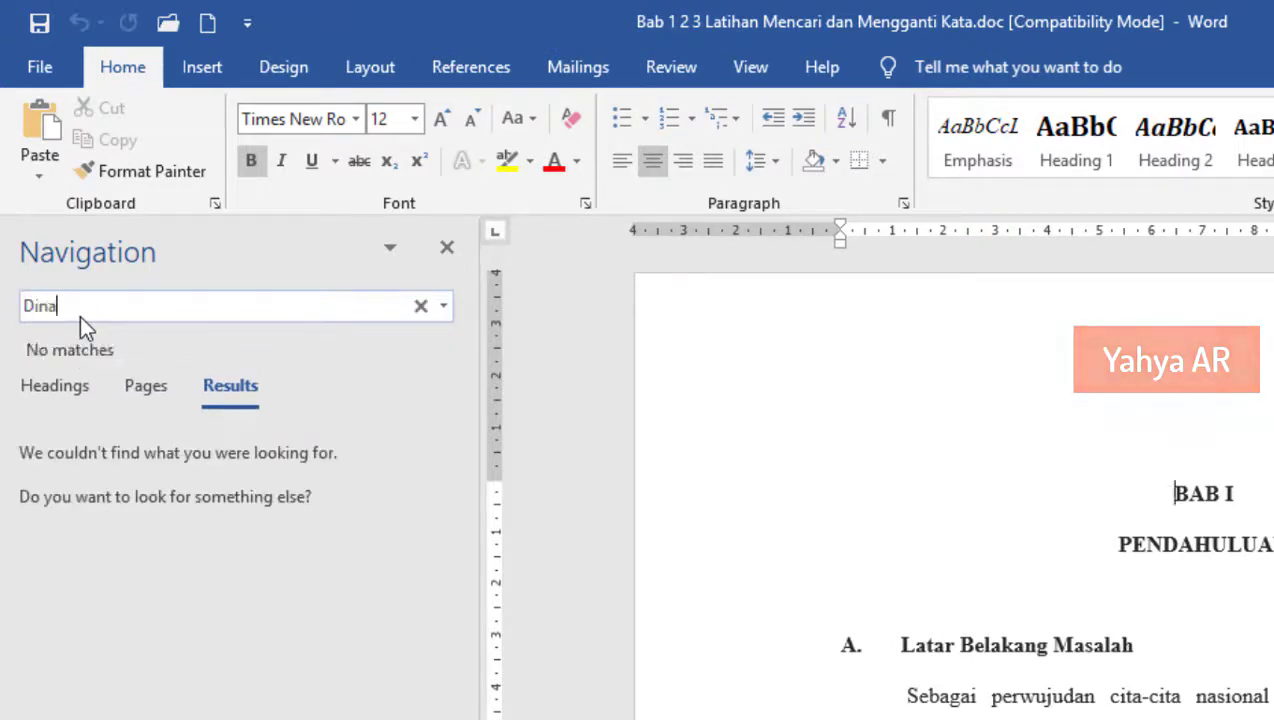
{"action": "type", "text": "s"}
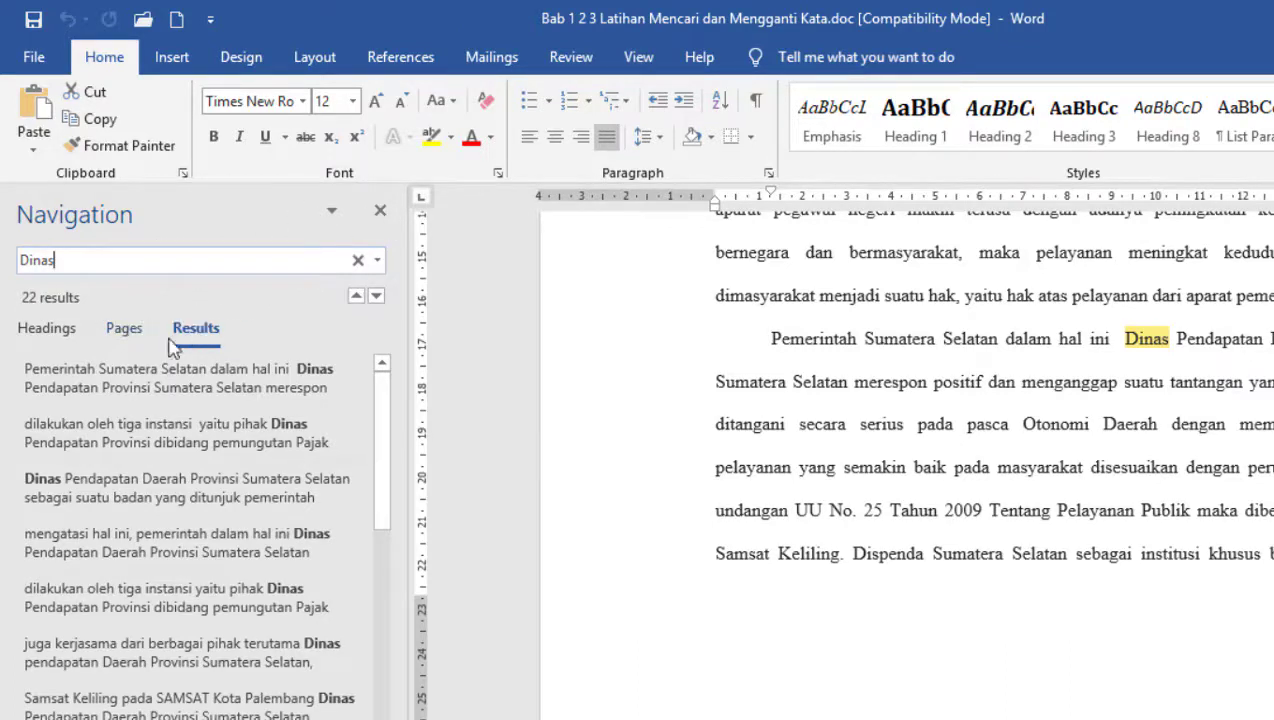
Show the Dinas results as page thumbnails and jump to the matches on pages 4 and 7.
{"action": "left_click", "coordinate": [124, 330]}
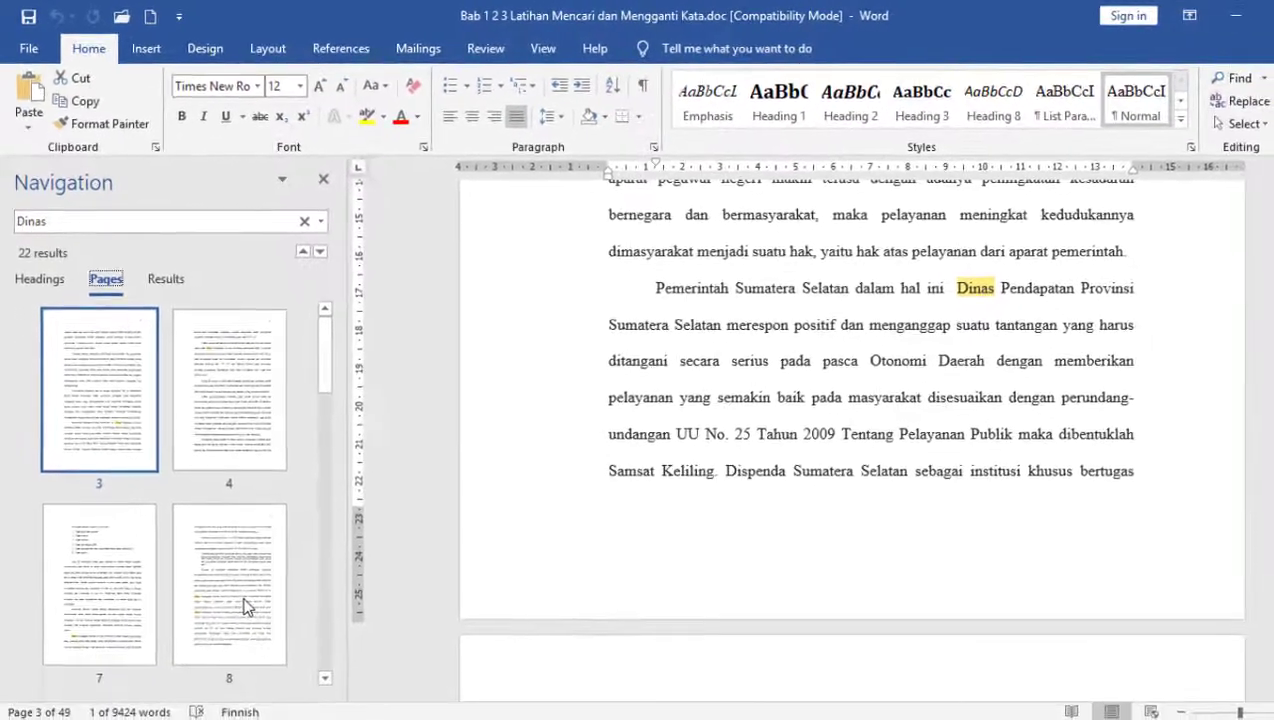
{"action": "scroll", "coordinate": [250, 600], "scroll_direction": "down", "scroll_amount": 3}
{"action": "scroll", "coordinate": [250, 600], "scroll_direction": "down", "scroll_amount": 3}
{"action": "scroll", "coordinate": [250, 590], "scroll_direction": "down", "scroll_amount": 3}
{"action": "scroll", "coordinate": [252, 574], "scroll_direction": "up", "scroll_amount": 9}
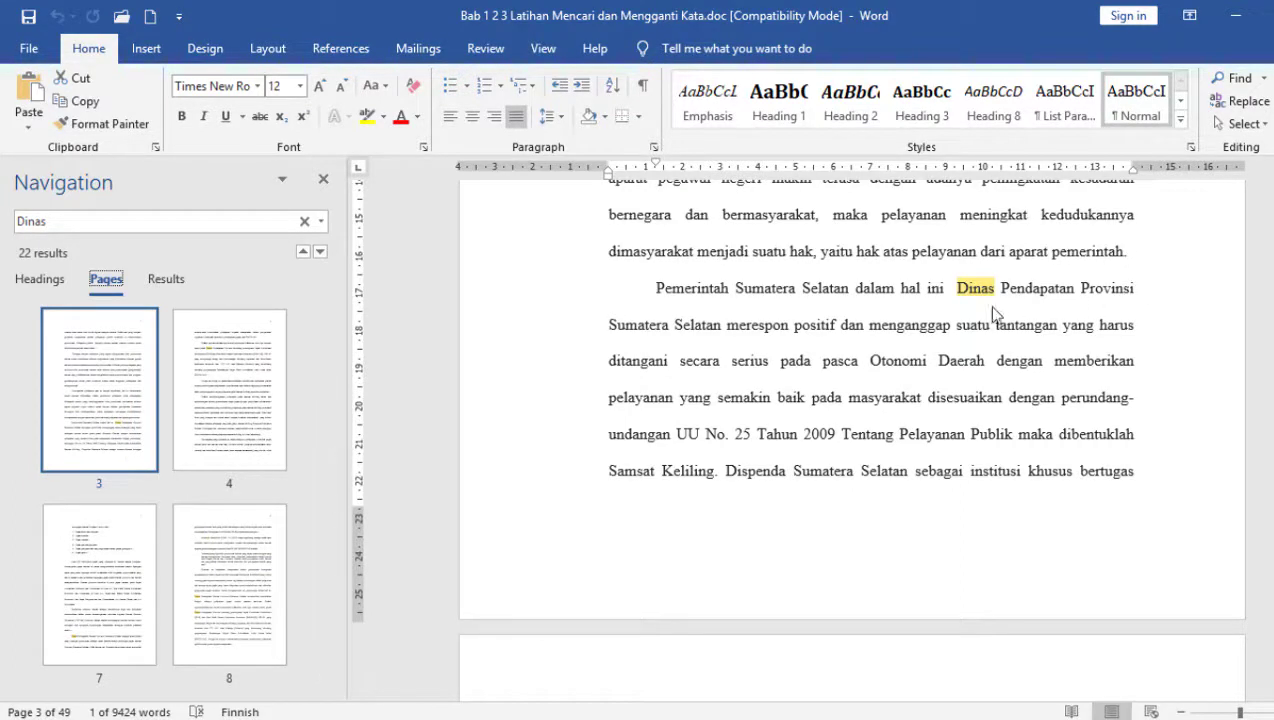
{"action": "left_click", "coordinate": [240, 428]}
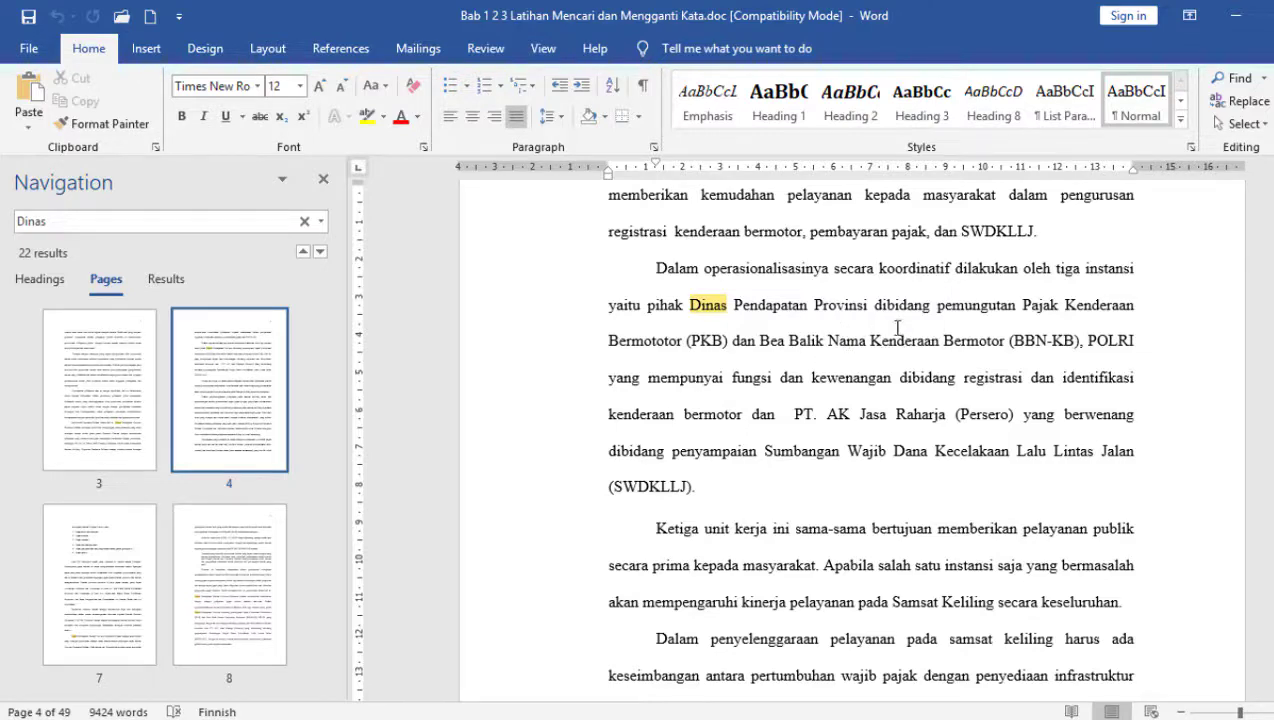
{"action": "left_click", "coordinate": [88, 567]}
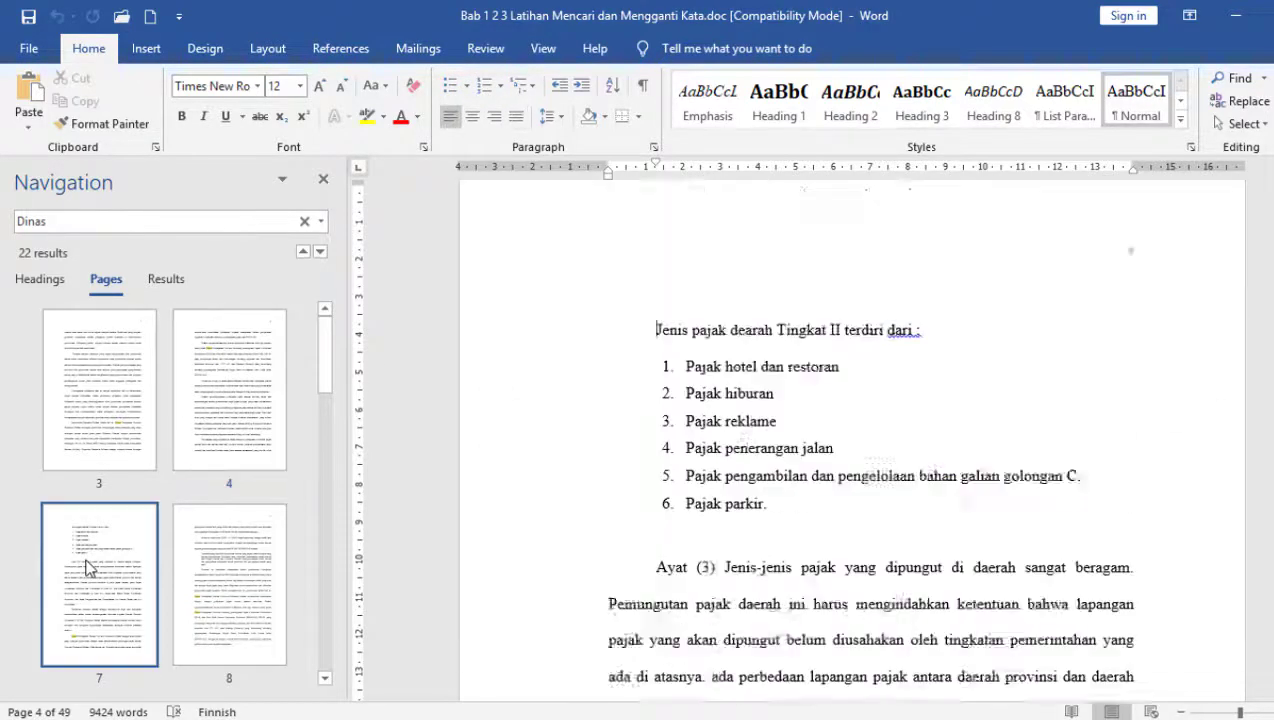
Go to the Dinas matches on page 8, then return to page 3.
{"action": "scroll", "coordinate": [922, 423], "scroll_direction": "down", "scroll_amount": 1}
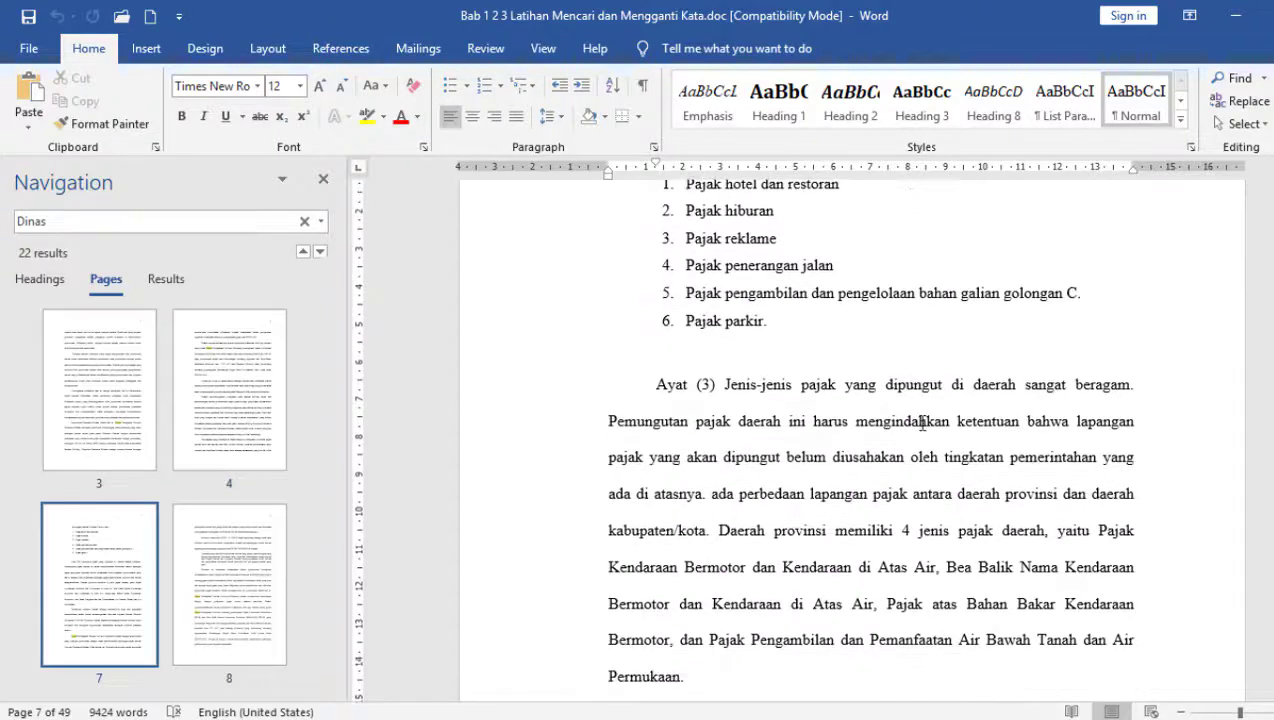
{"action": "scroll", "coordinate": [922, 423], "scroll_direction": "down", "scroll_amount": 1}
{"action": "scroll", "coordinate": [922, 423], "scroll_direction": "down", "scroll_amount": 1}
{"action": "scroll", "coordinate": [922, 423], "scroll_direction": "down", "scroll_amount": 1}
{"action": "scroll", "coordinate": [922, 423], "scroll_direction": "down", "scroll_amount": 1}
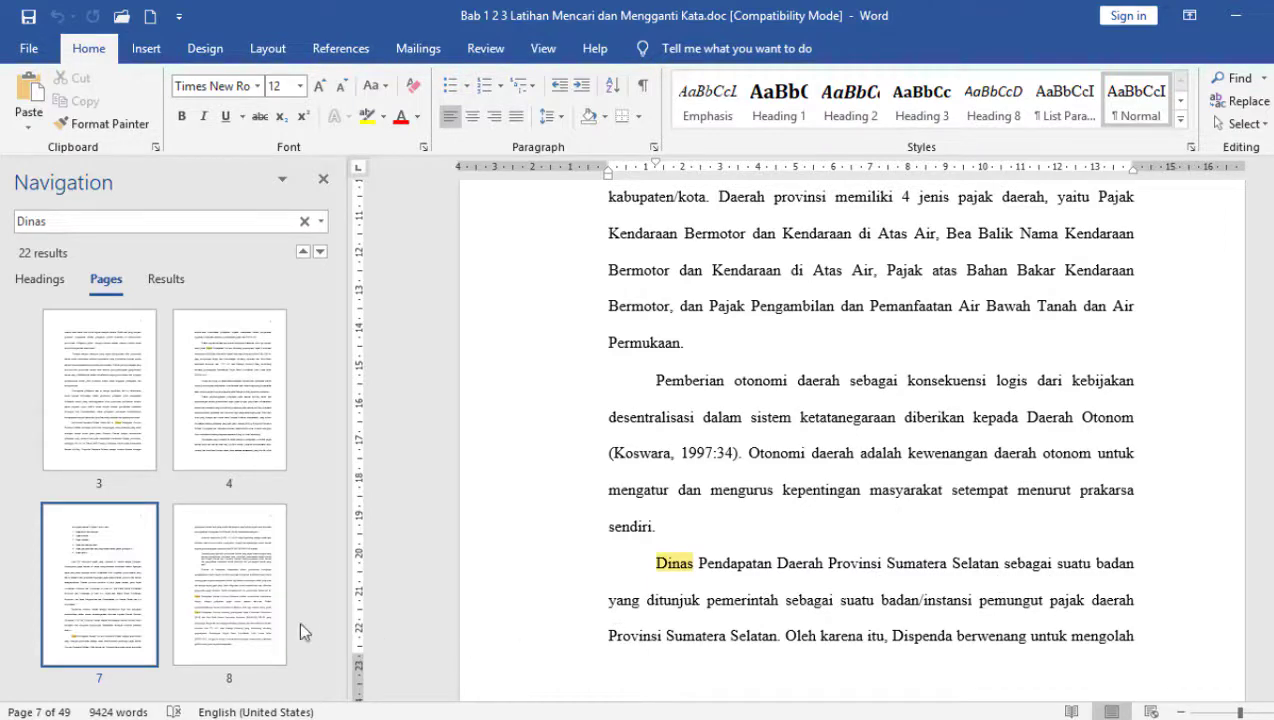
{"action": "left_click", "coordinate": [240, 622]}
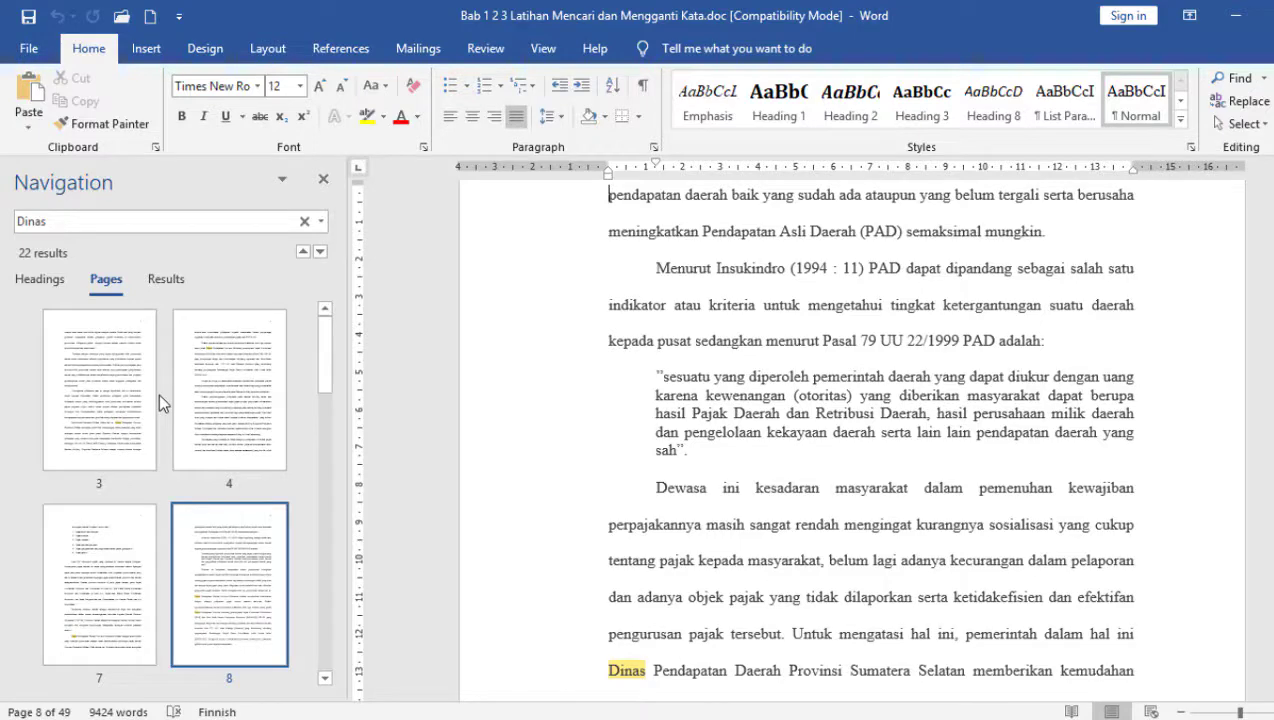
{"action": "scroll", "coordinate": [100, 376], "scroll_direction": "down", "scroll_amount": 3, "text": "ctrl"}
{"action": "left_click", "coordinate": [100, 376]}
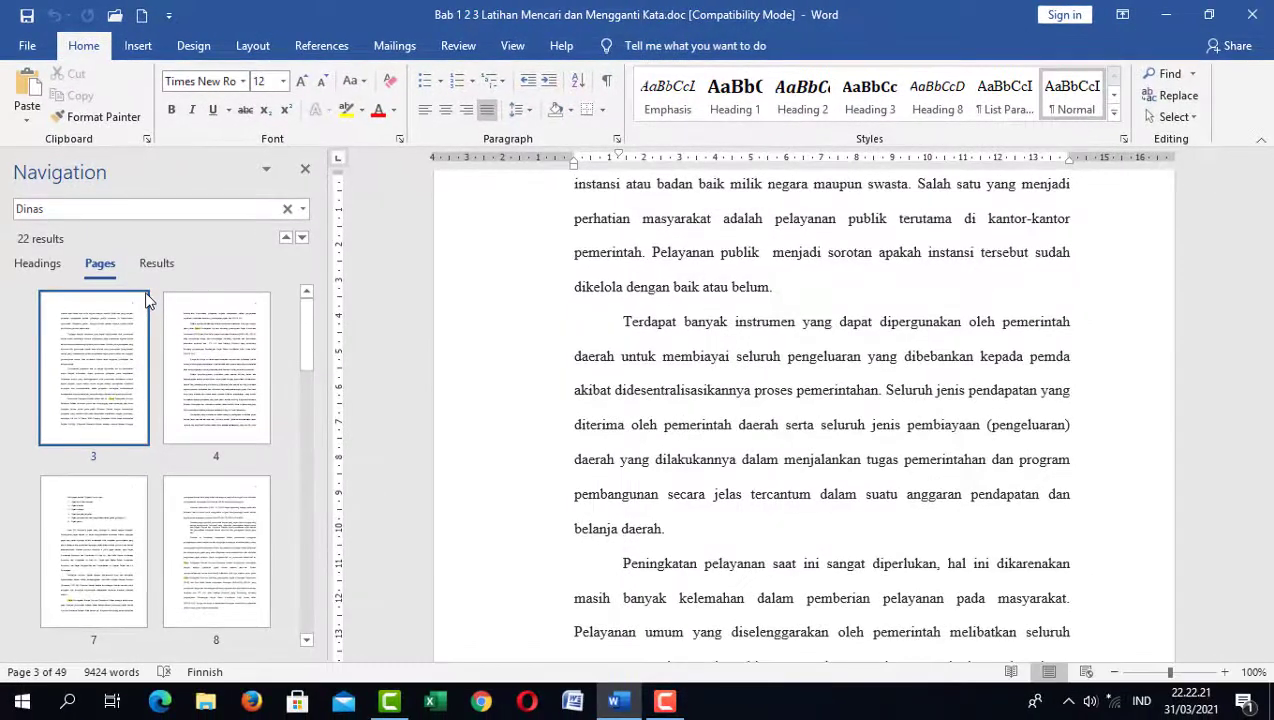
Close the Dinas search pane and open Find and Replace with 'Dinas' prefilled, moved higher.
{"action": "left_click", "coordinate": [305, 171]}
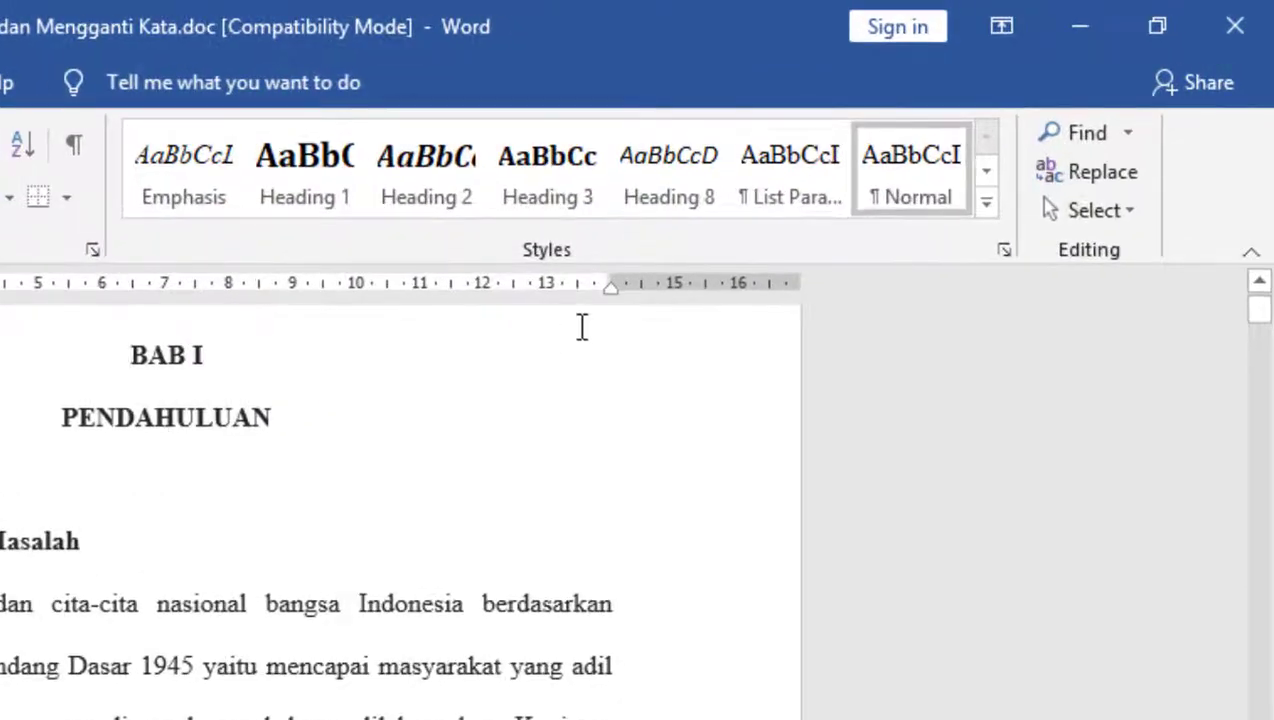
{"action": "left_click", "coordinate": [1097, 188]}
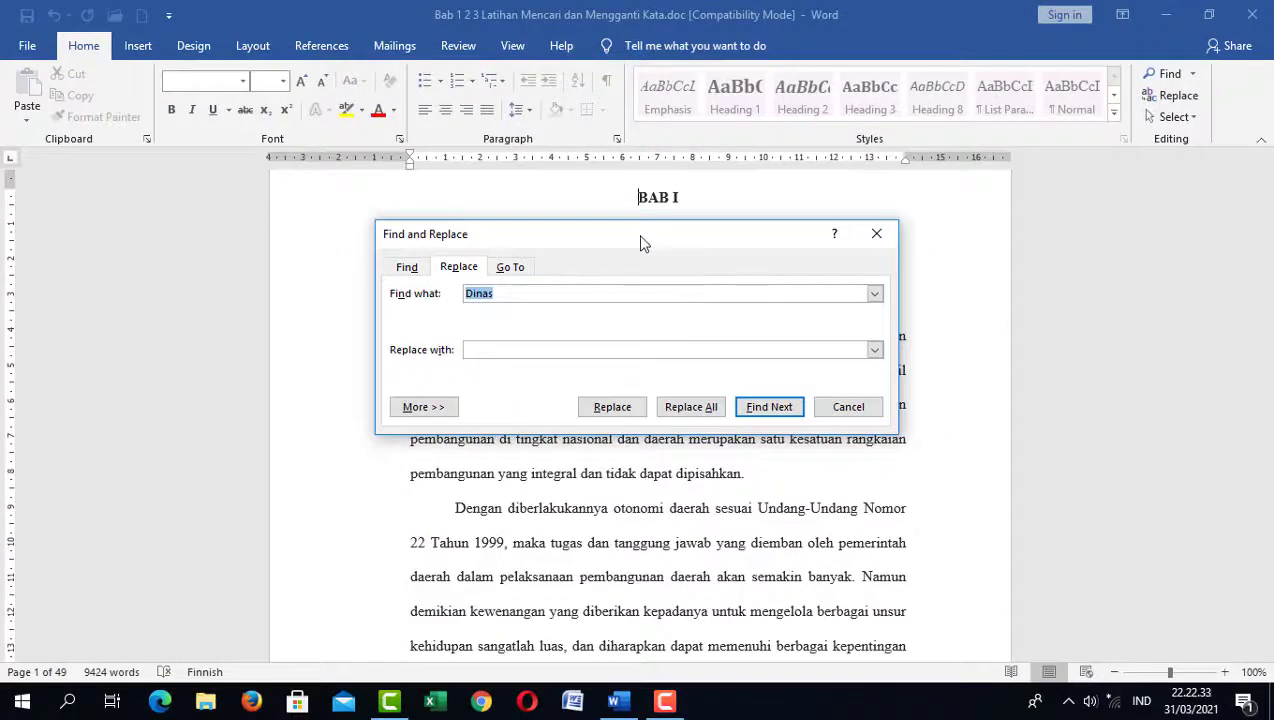
{"action": "left_click_drag", "start_coordinate": [641, 243], "coordinate": [646, 191]}
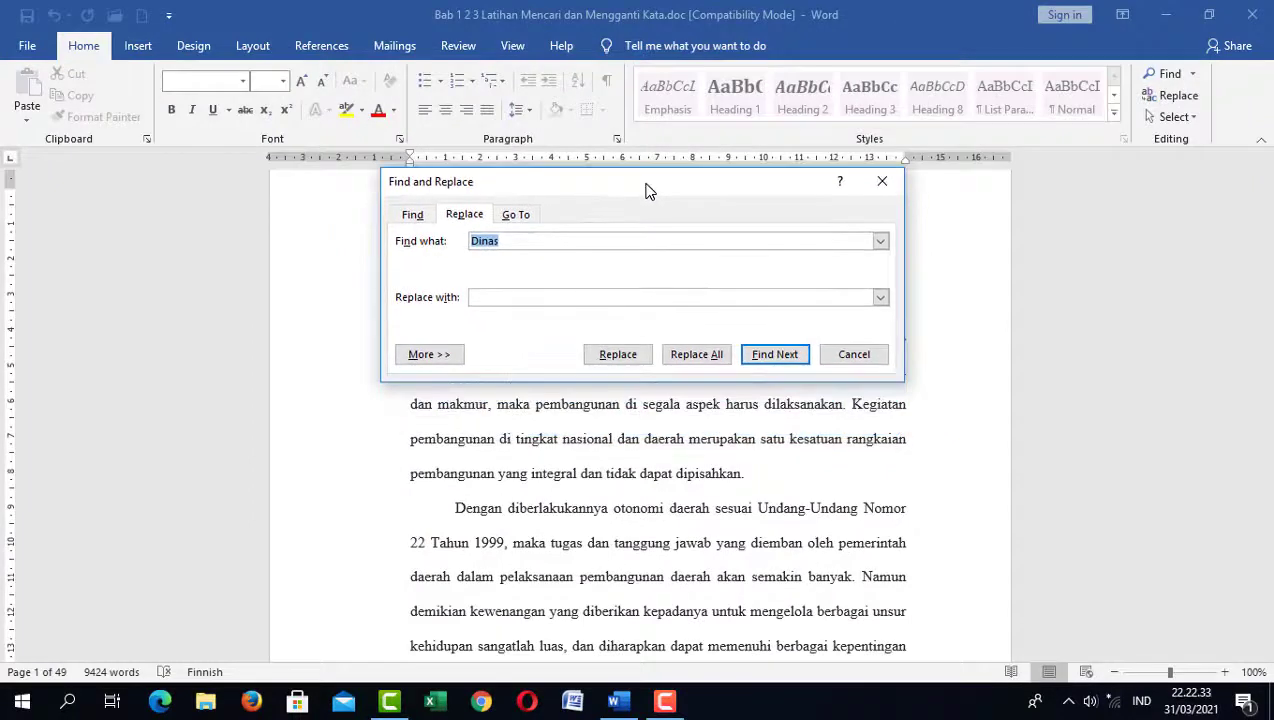
Switch between the Find and Replace tabs, end on Find, and move the dialog aside.
{"action": "left_click", "coordinate": [411, 218]}
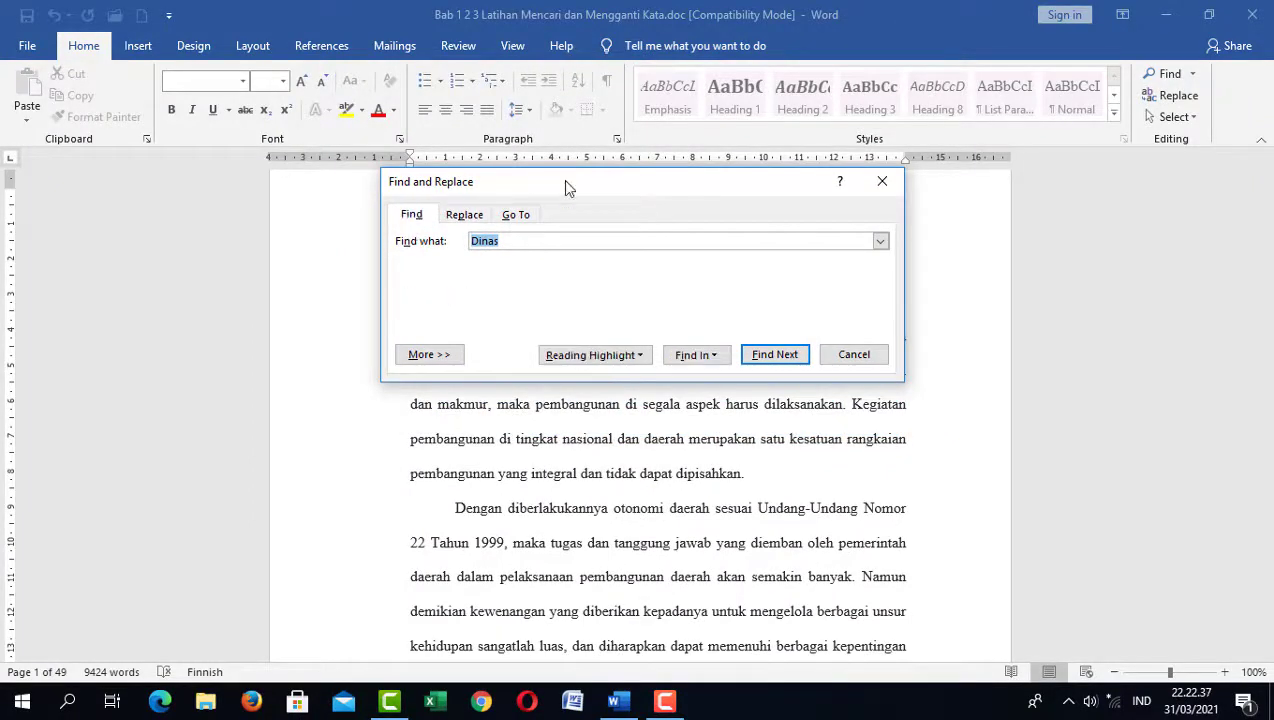
{"action": "left_click", "coordinate": [462, 217]}
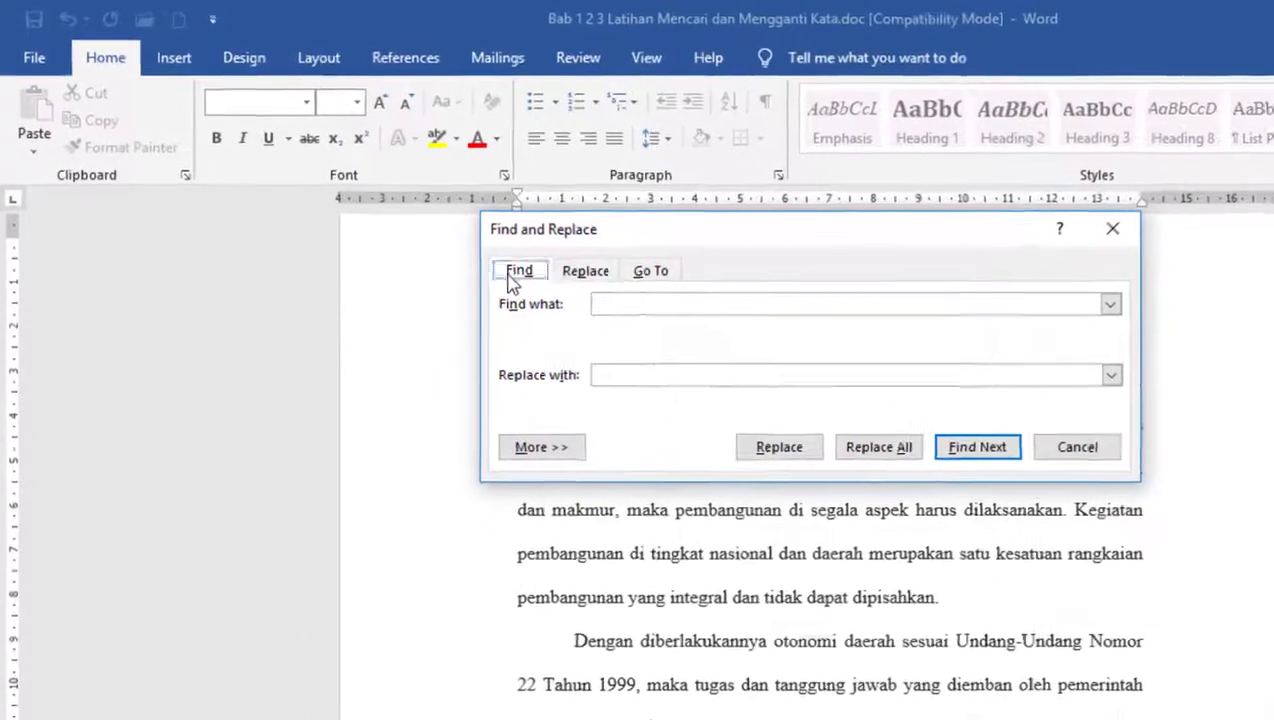
{"action": "left_click", "coordinate": [410, 217]}
{"action": "left_click", "coordinate": [455, 218]}
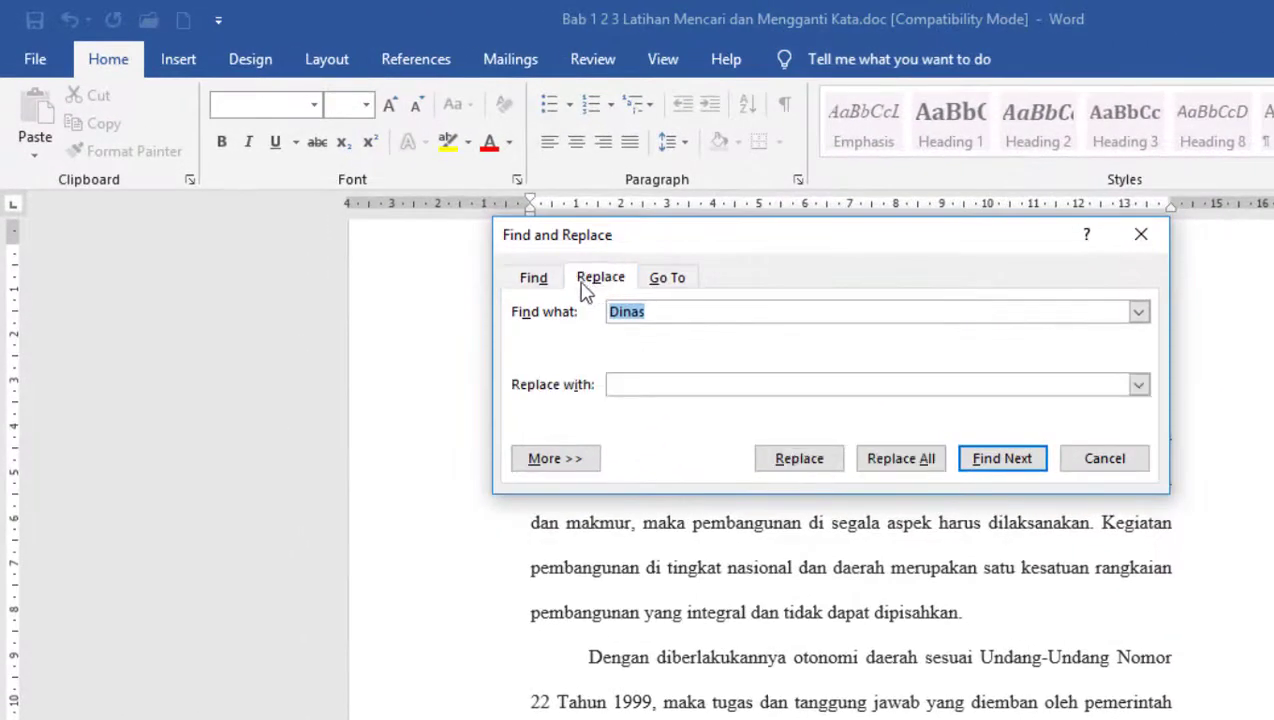
{"action": "left_click", "coordinate": [531, 283]}
{"action": "left_click", "coordinate": [600, 281]}
{"action": "left_click", "coordinate": [532, 285]}
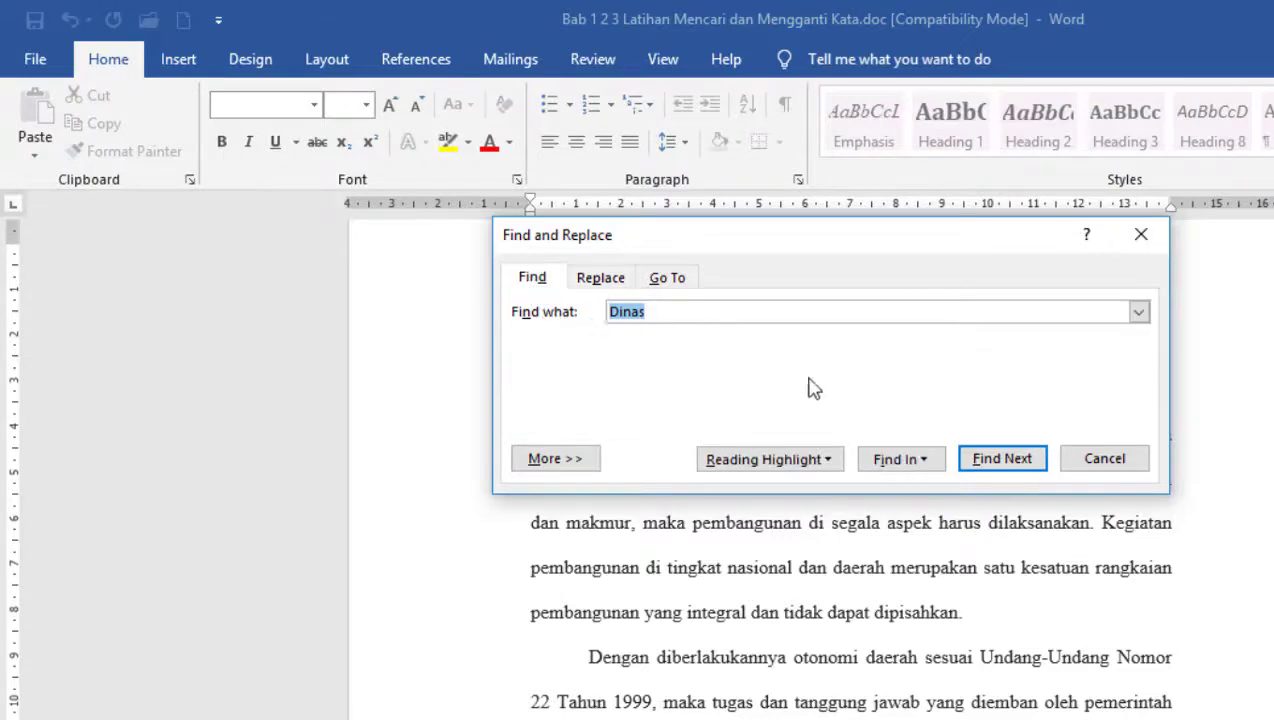
{"action": "left_click_drag", "start_coordinate": [916, 240], "coordinate": [1236, 240]}
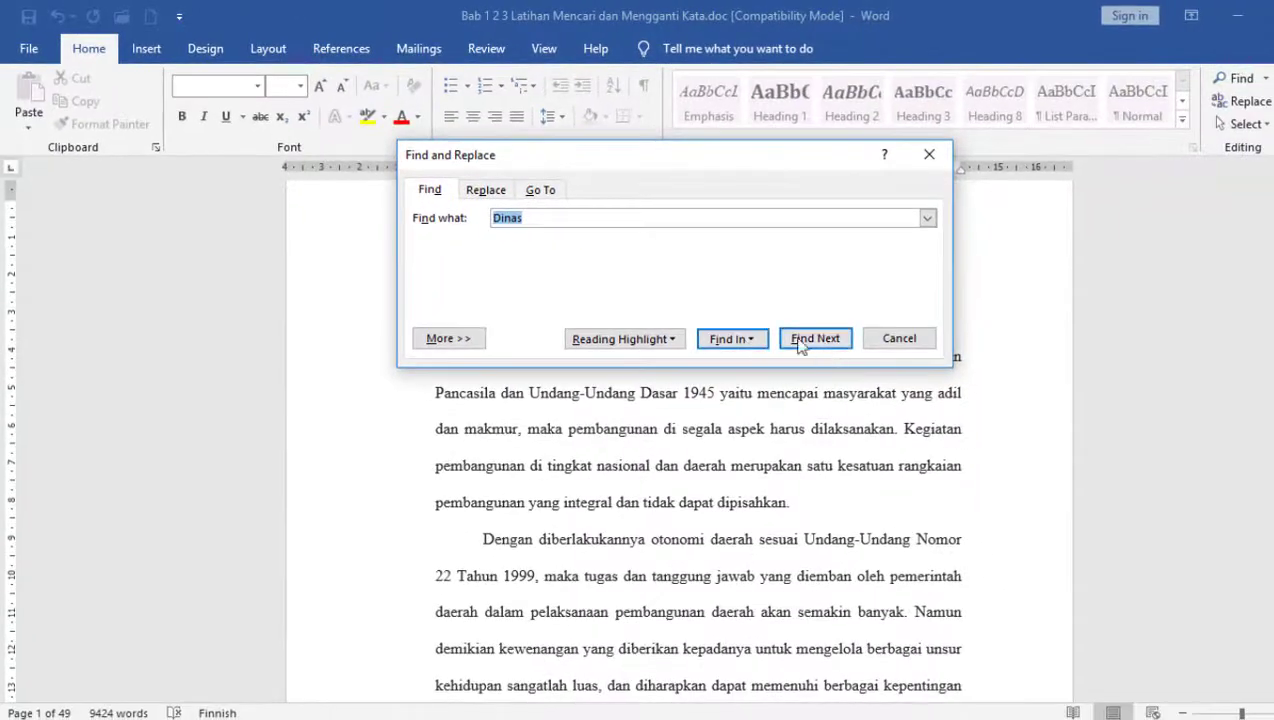
Find Next through successive 'Dinas' matches, keeping the dialog clear, until reaching those on page 8.
{"action": "left_click", "coordinate": [812, 339]}
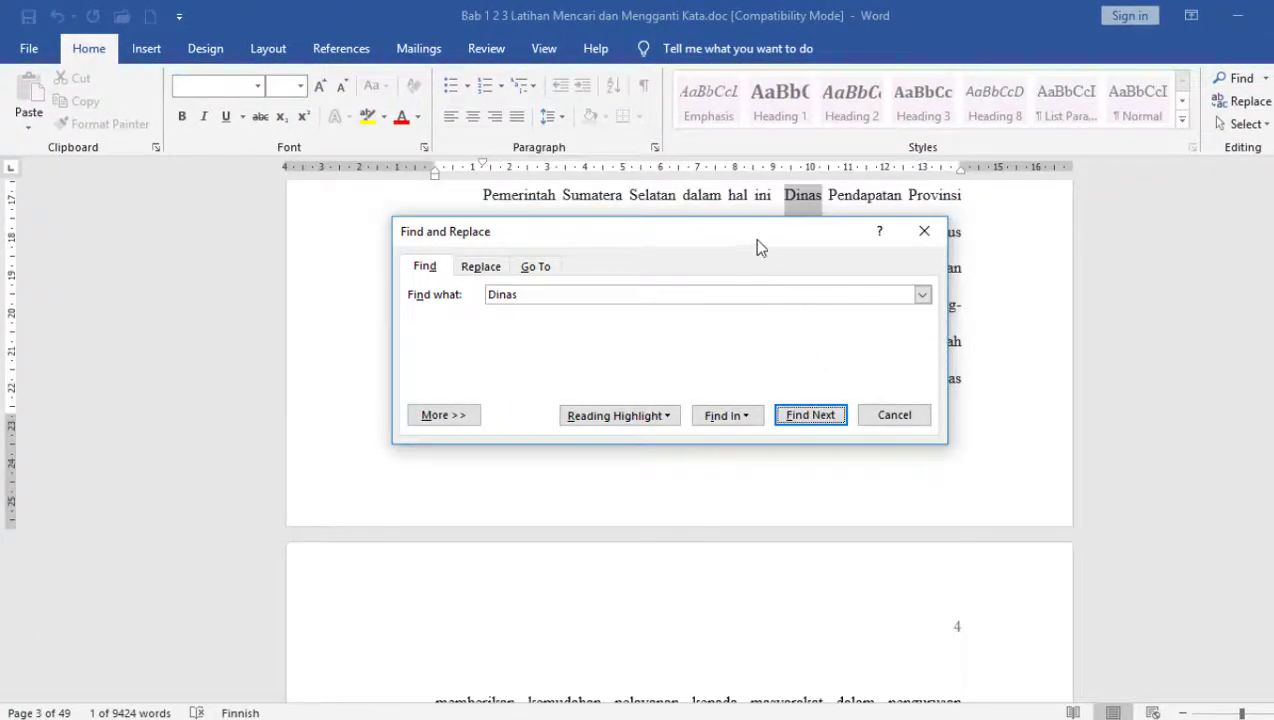
{"action": "left_click_drag", "start_coordinate": [757, 245], "coordinate": [983, 375]}
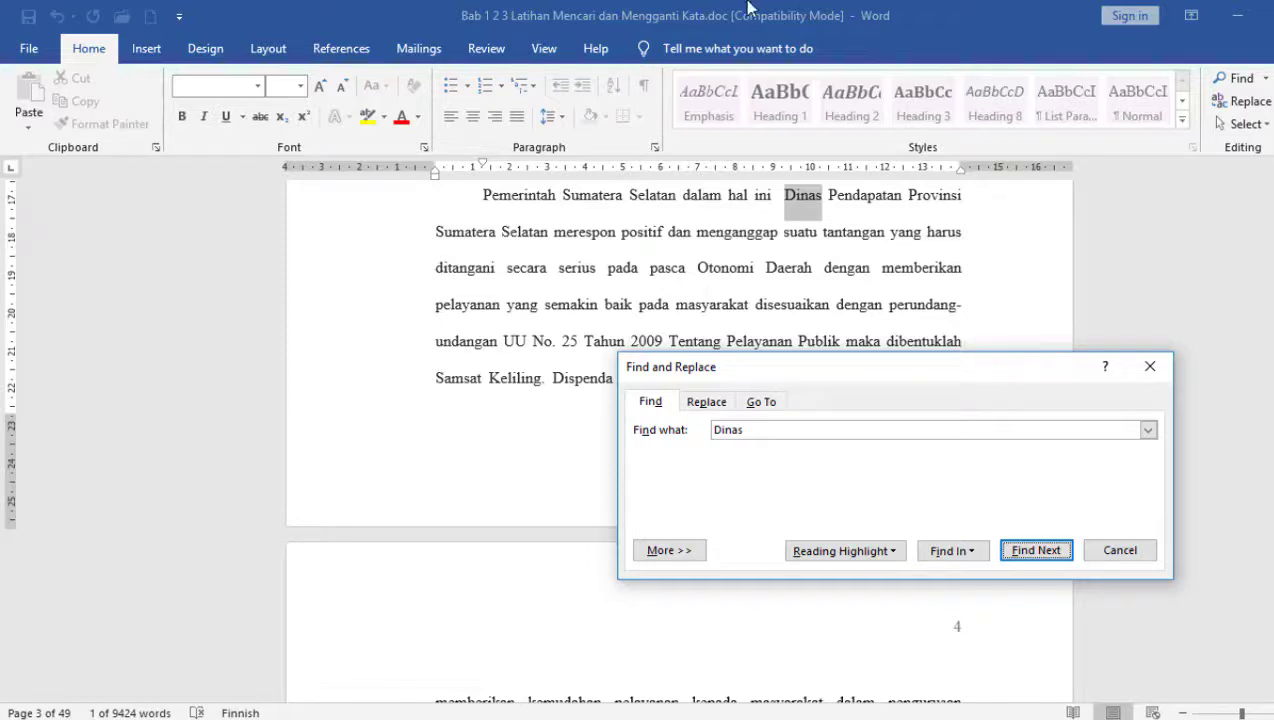
{"action": "left_click", "coordinate": [1049, 557]}
{"action": "left_click", "coordinate": [1049, 557]}
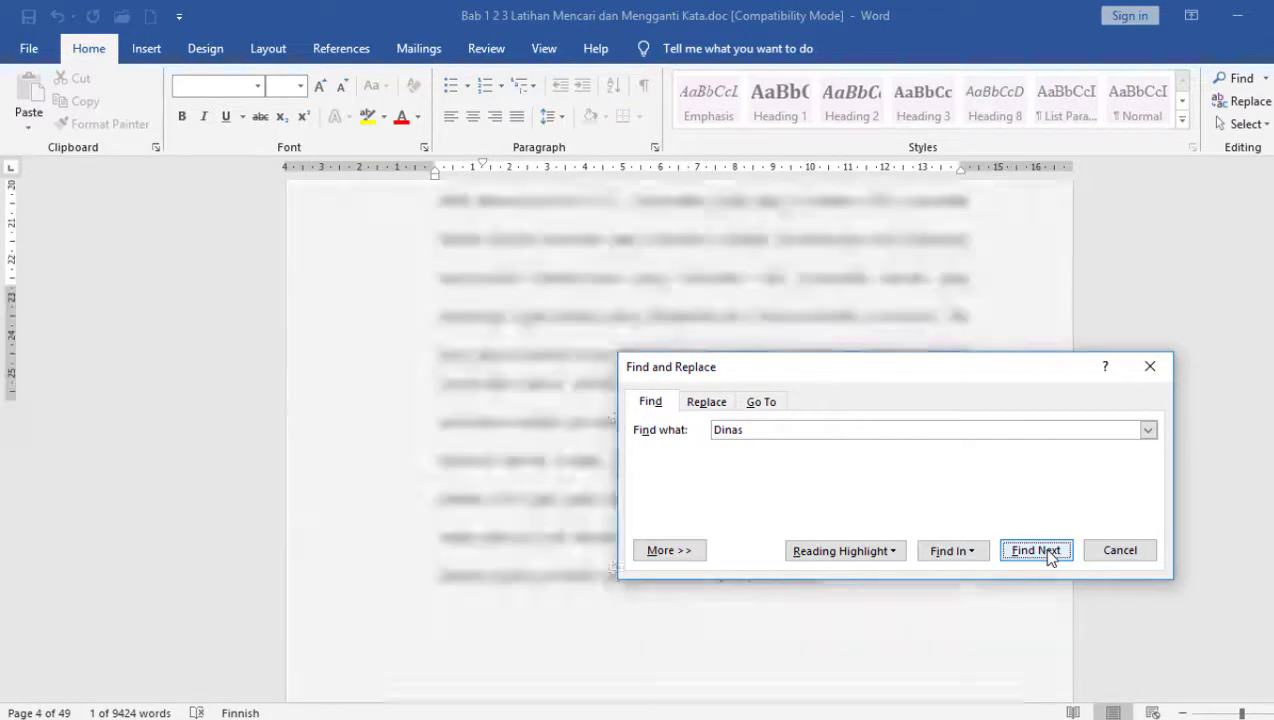
{"action": "left_click", "coordinate": [1049, 557]}
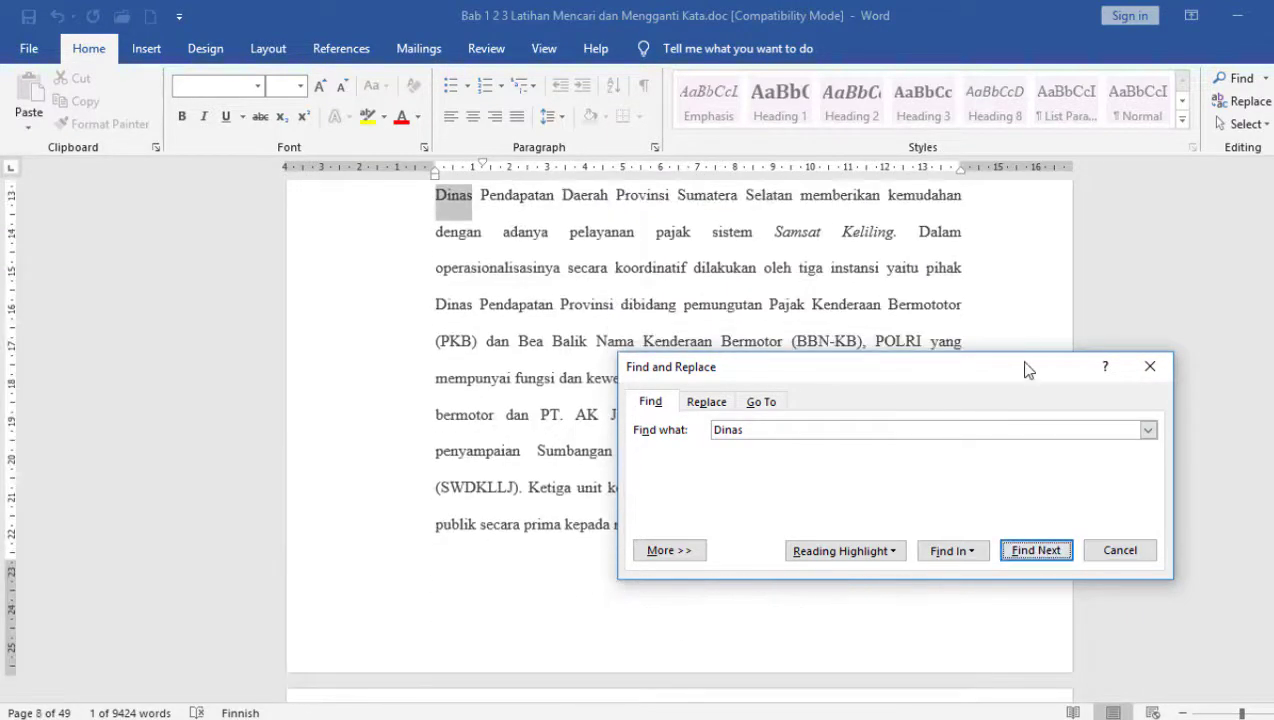
{"action": "mouse_move", "coordinate": [1024, 364]}
{"action": "left_mouse_down"}
{"action": "mouse_move", "coordinate": [770, 333]}
{"action": "mouse_move", "coordinate": [727, 301]}
{"action": "left_mouse_up"}
{"action": "left_click", "coordinate": [740, 487]}
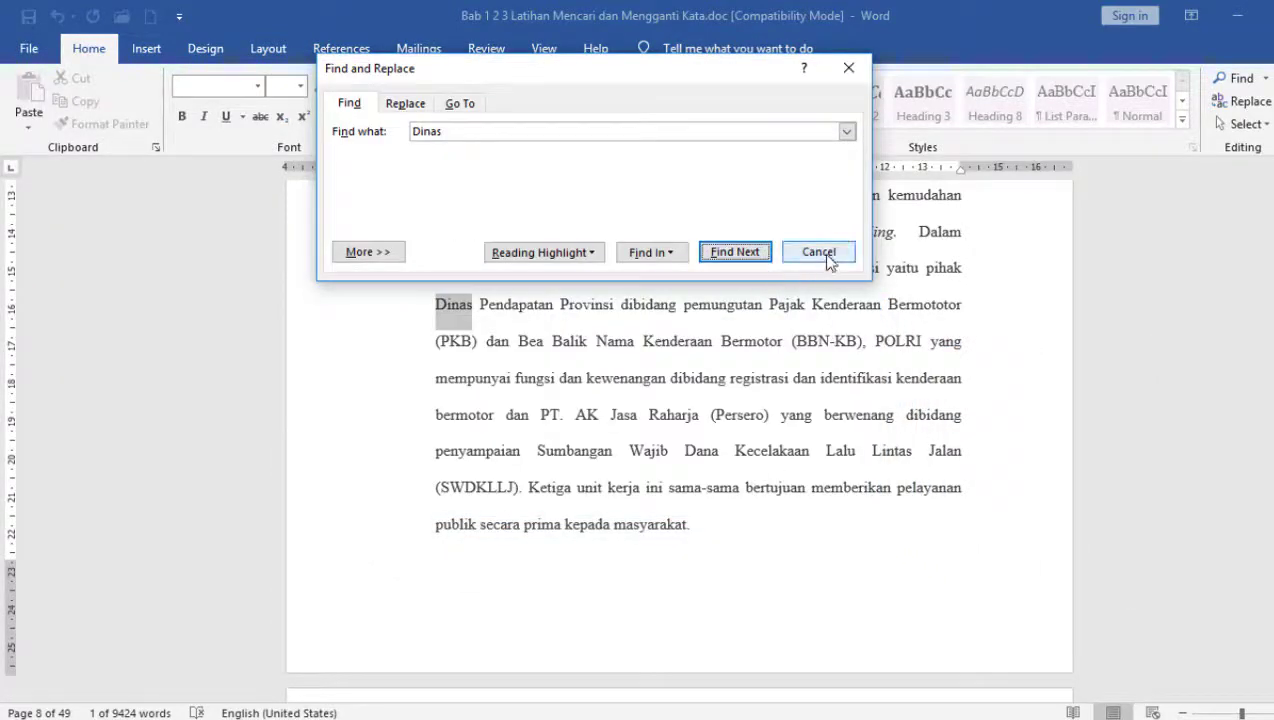
Close the Find and Replace dialog, deselect the match, and jump to the document start with Ctrl+Home.
{"action": "left_click", "coordinate": [414, 104]}
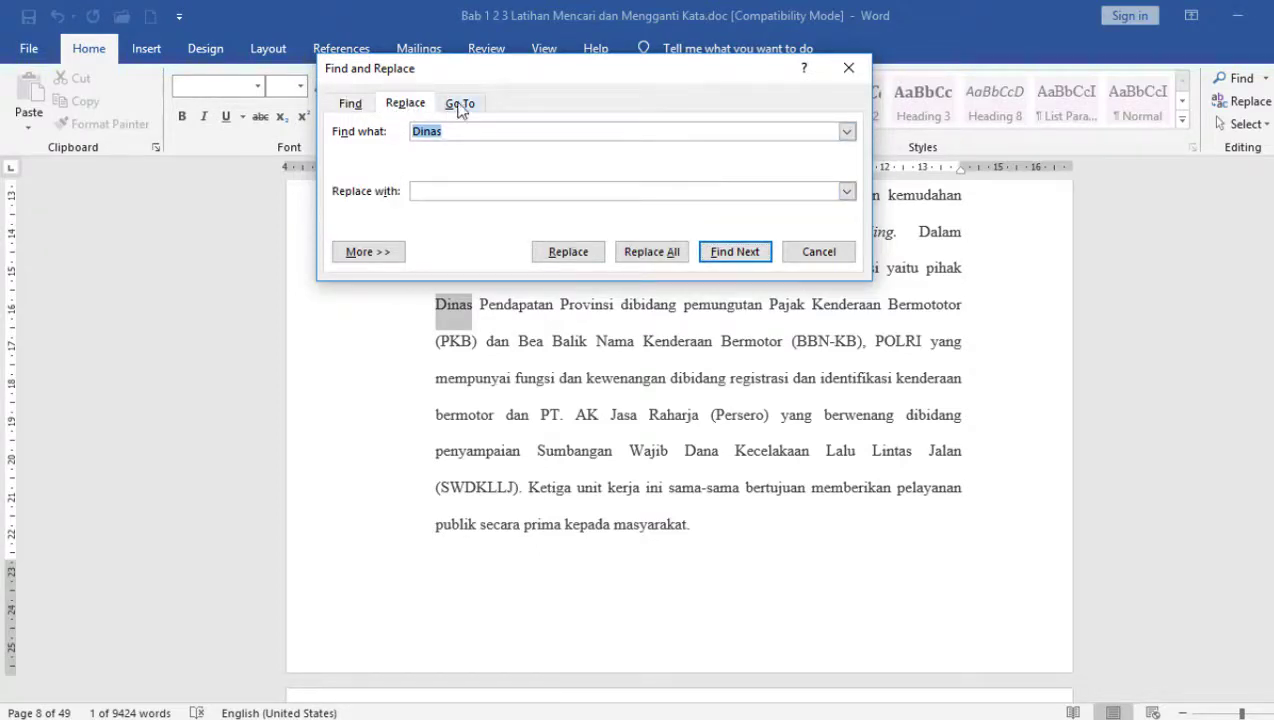
{"action": "left_click", "coordinate": [857, 72]}
{"action": "left_click", "coordinate": [737, 414]}
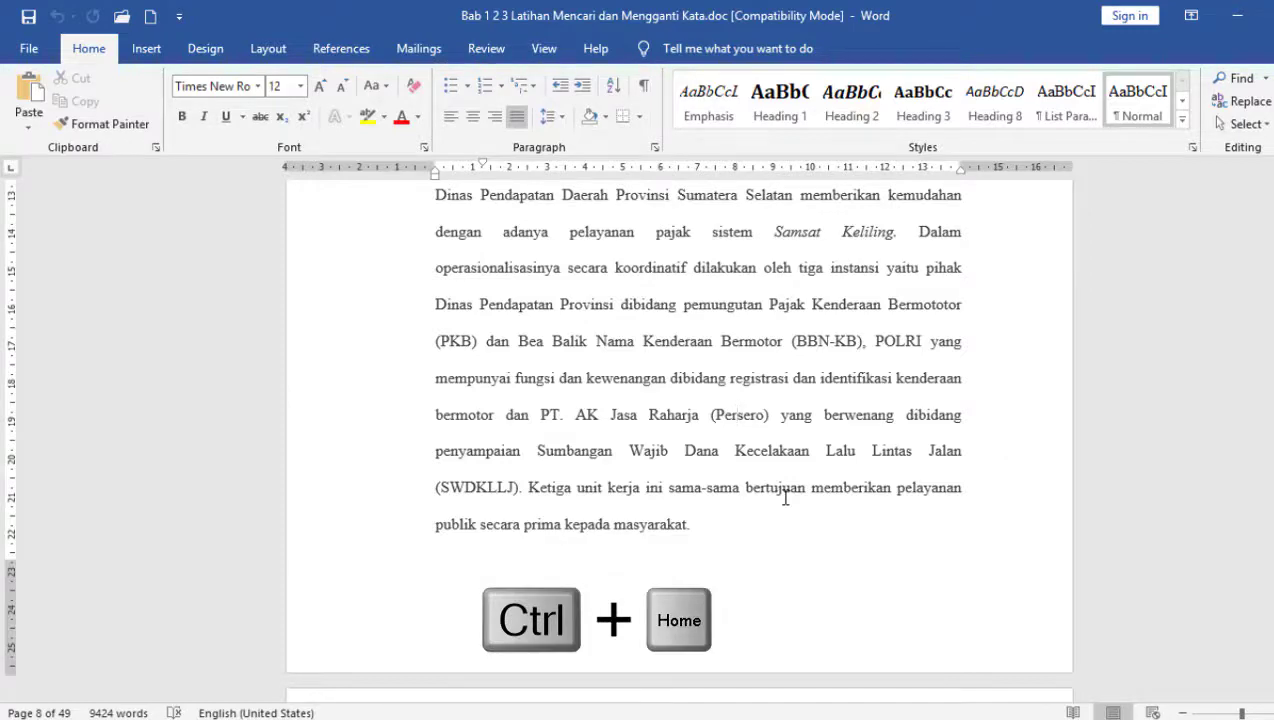
{"action": "key", "text": "ctrl+Home"}
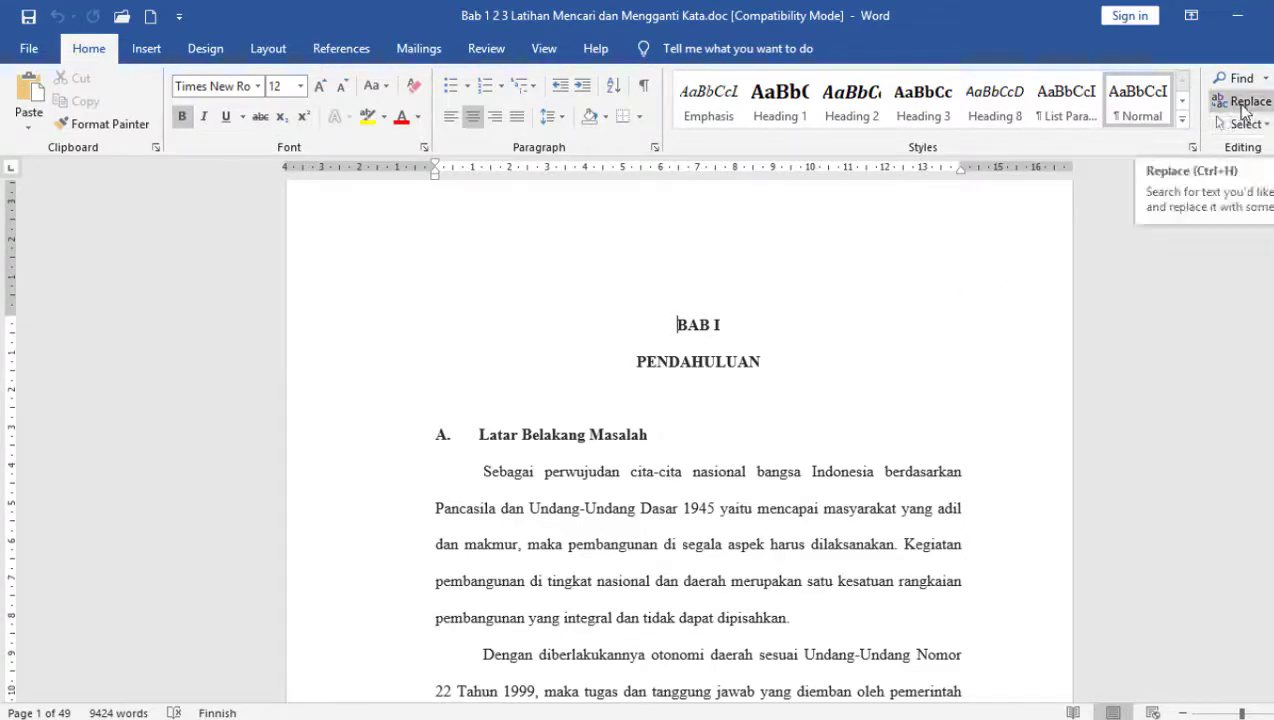
Reopen Replace with 'Dinas' as the search term and enter 'Badan' as the replacement.
{"action": "left_click", "coordinate": [1245, 103]}
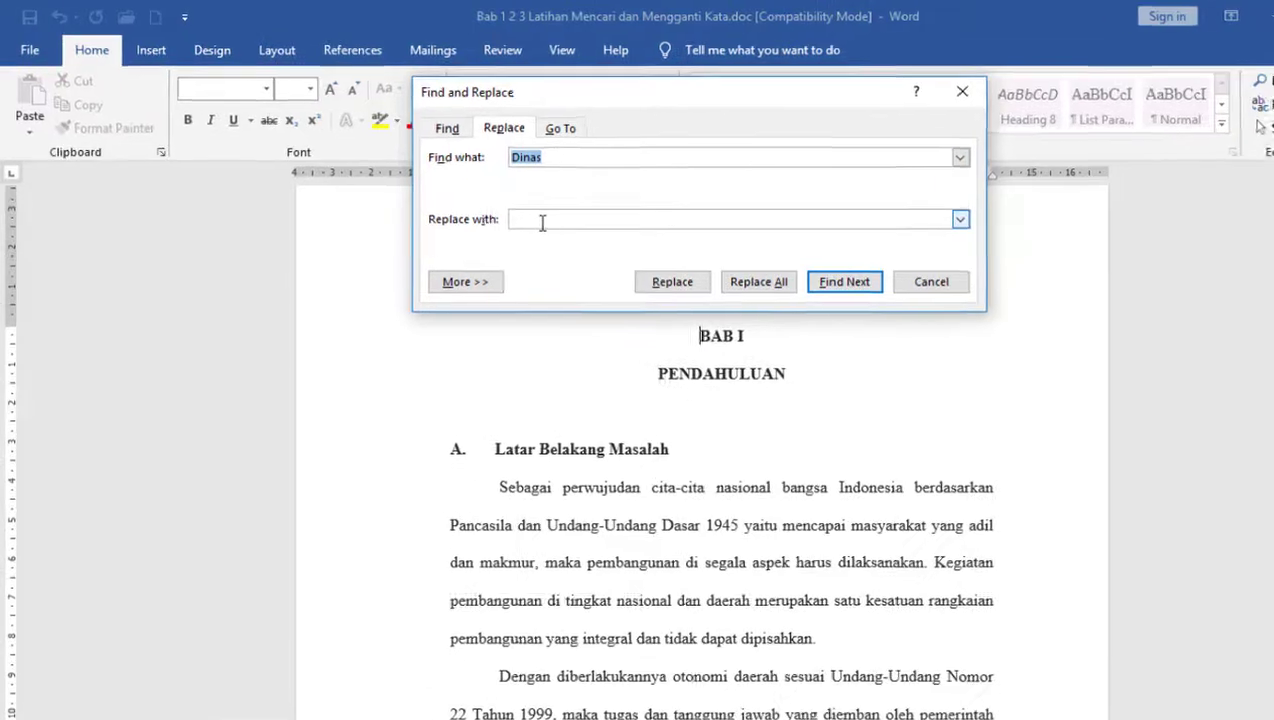
{"action": "left_click", "coordinate": [540, 214]}
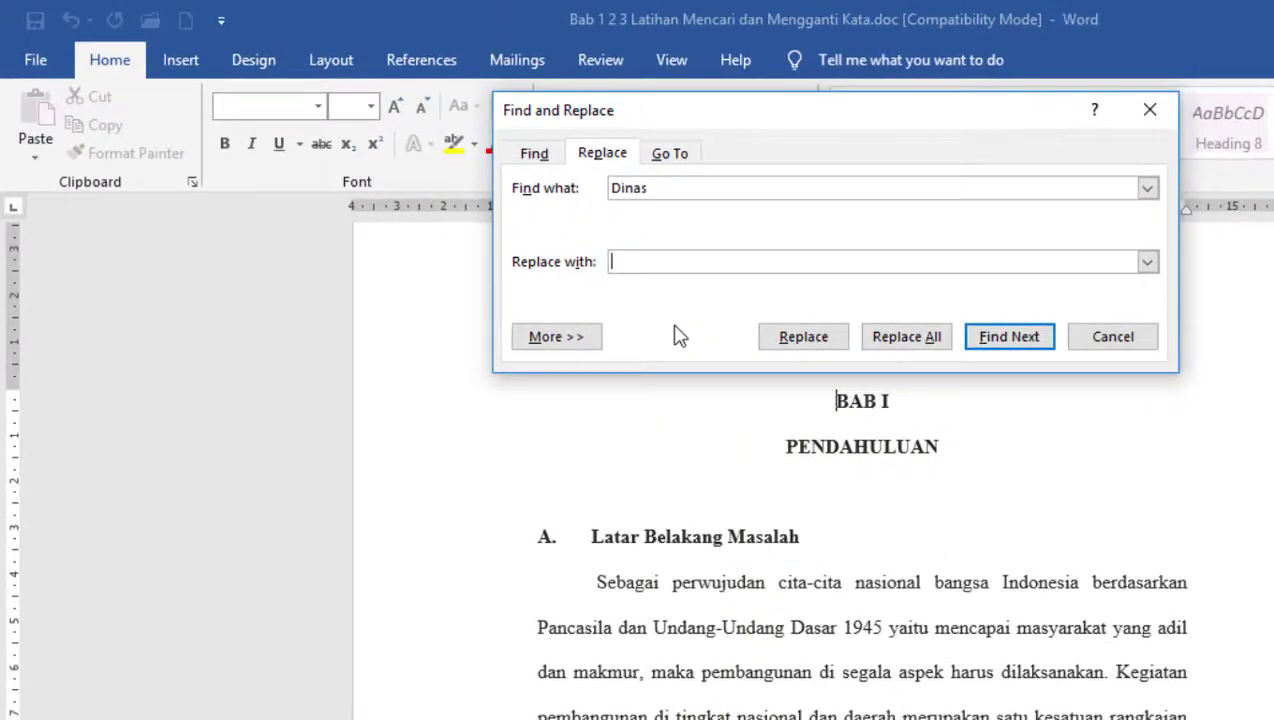
{"action": "left_click", "coordinate": [883, 261]}
{"action": "type", "text": "Badan"}
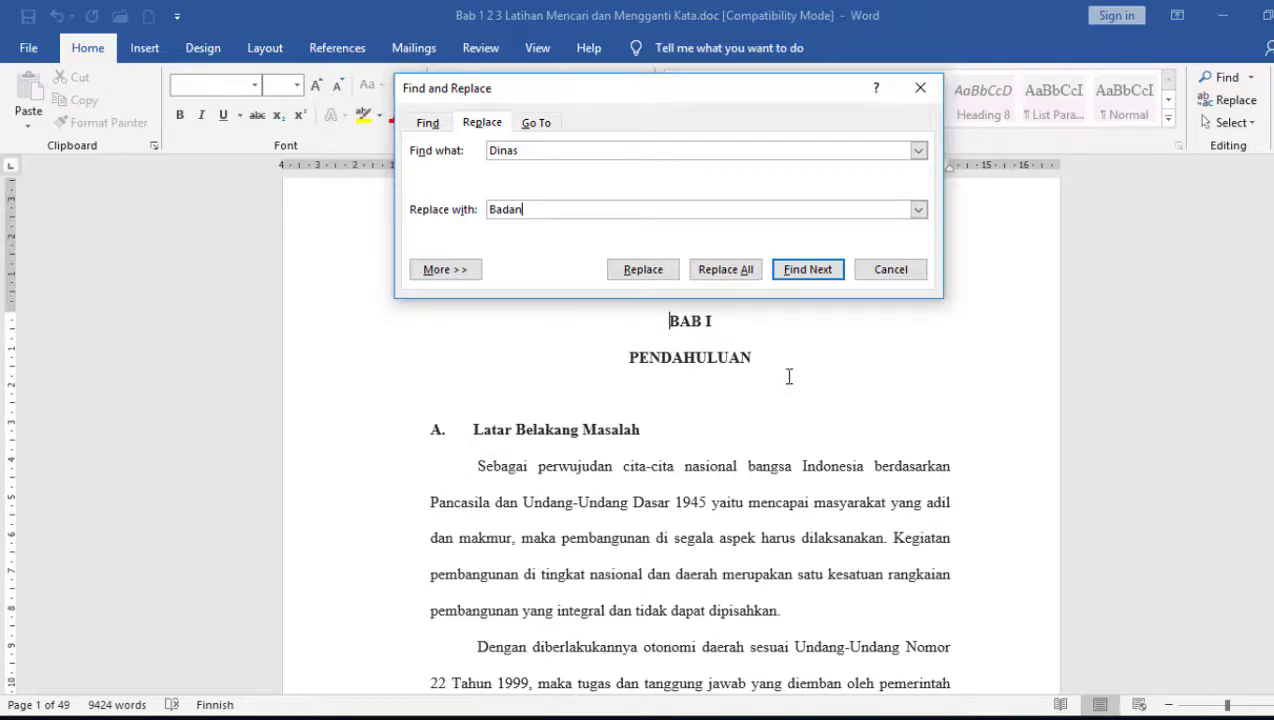
Replace individual 'Dinas' matches with 'Badan' one at a time, following them to page 8.
{"action": "left_click", "coordinate": [816, 272]}
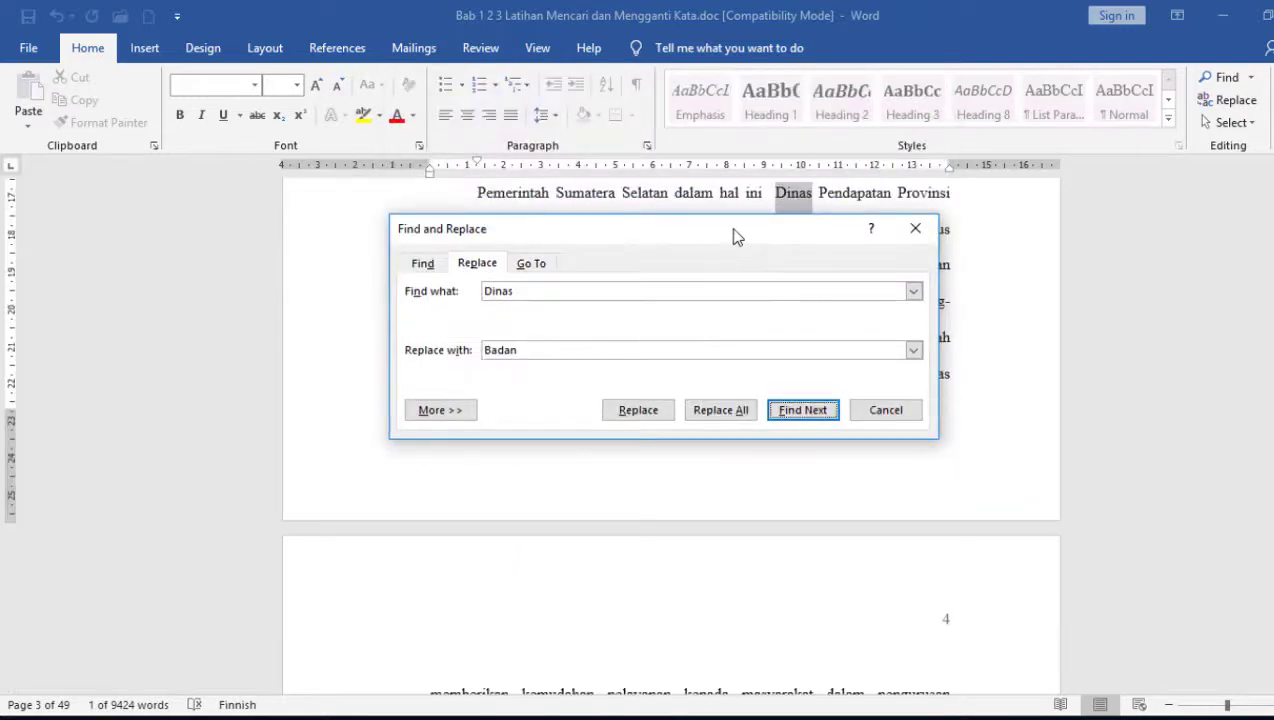
{"action": "left_click_drag", "start_coordinate": [734, 233], "coordinate": [461, 117]}
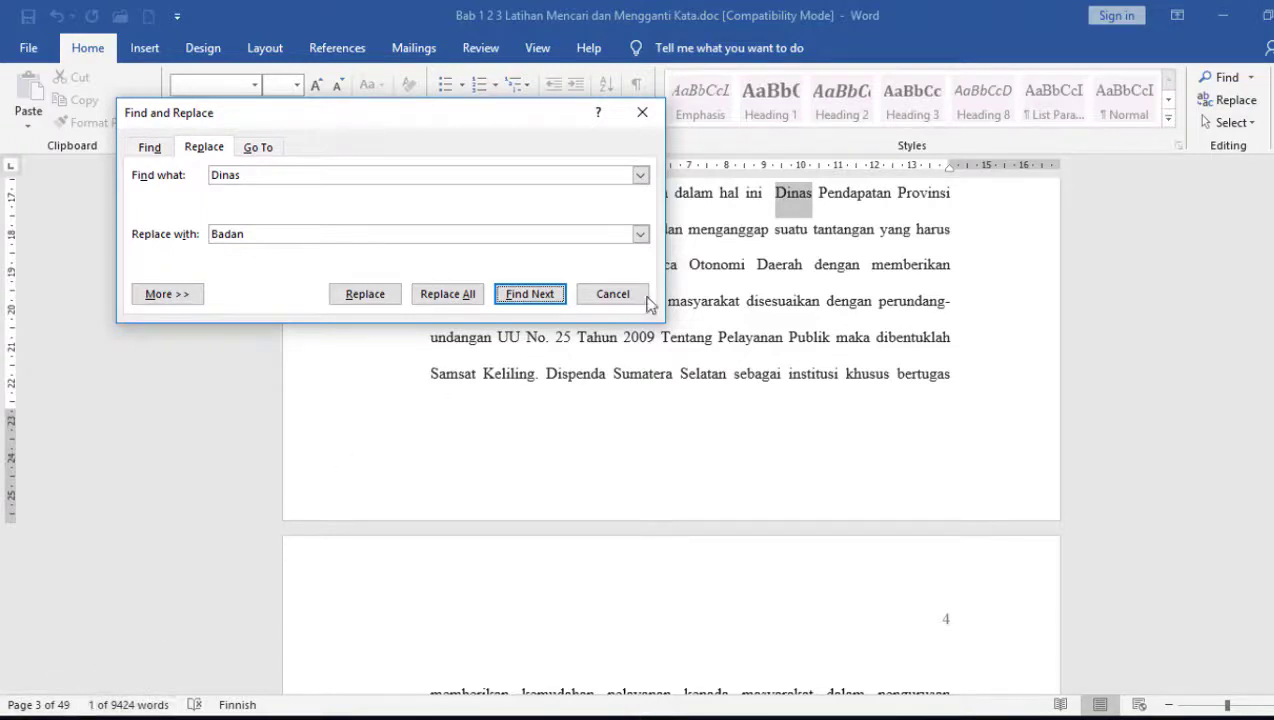
{"action": "mouse_move", "coordinate": [452, 113]}
{"action": "left_mouse_down"}
{"action": "mouse_move", "coordinate": [437, 188]}
{"action": "mouse_move", "coordinate": [446, 131]}
{"action": "left_mouse_up"}
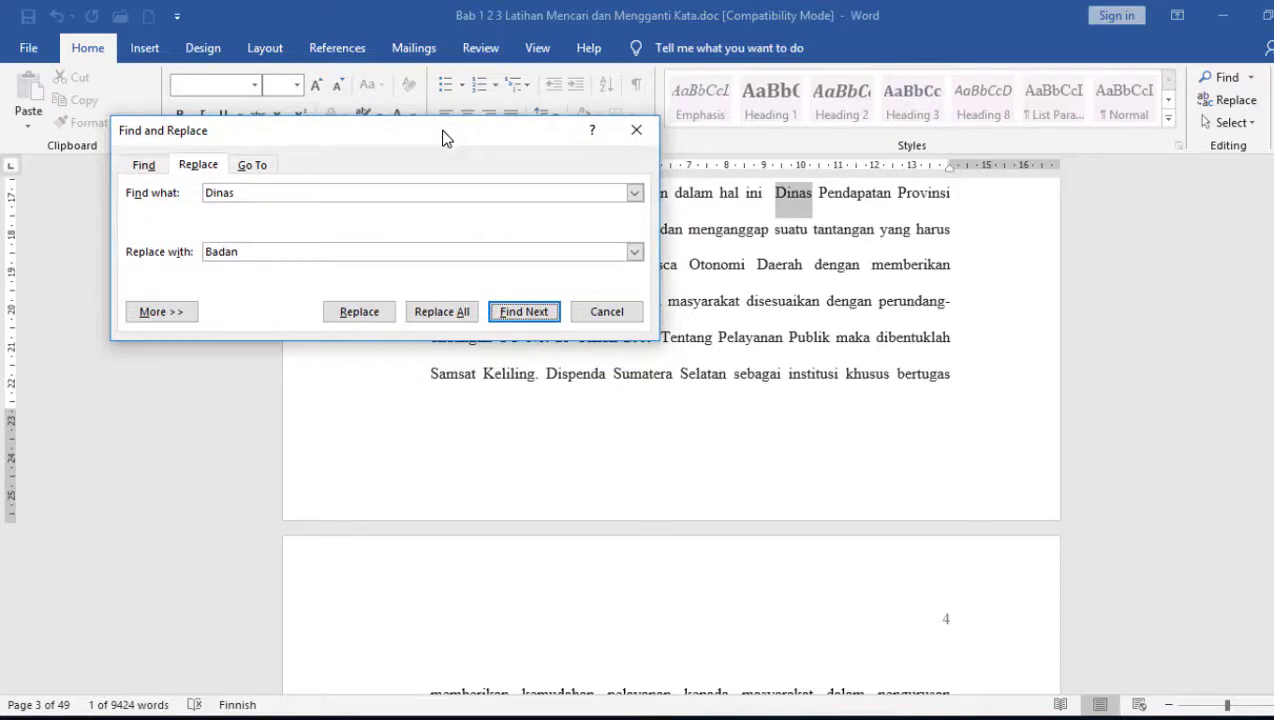
{"action": "left_click", "coordinate": [354, 313]}
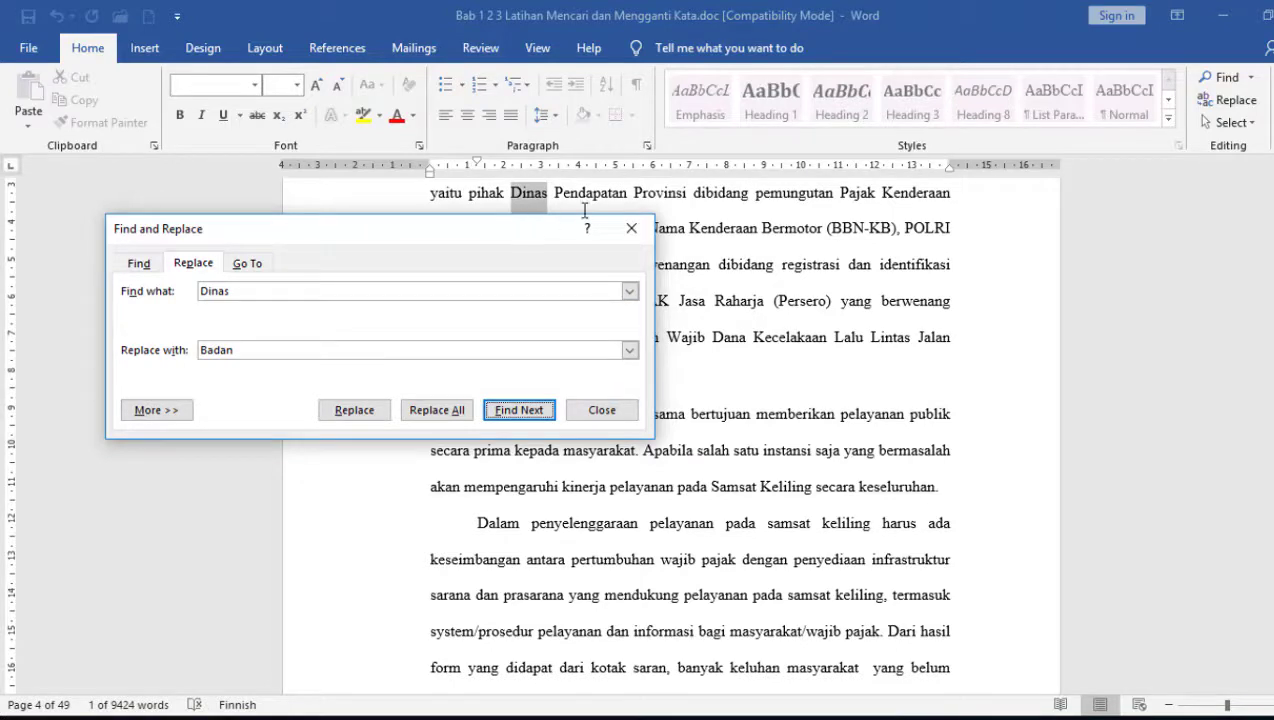
{"action": "left_click_drag", "start_coordinate": [490, 240], "coordinate": [770, 284]}
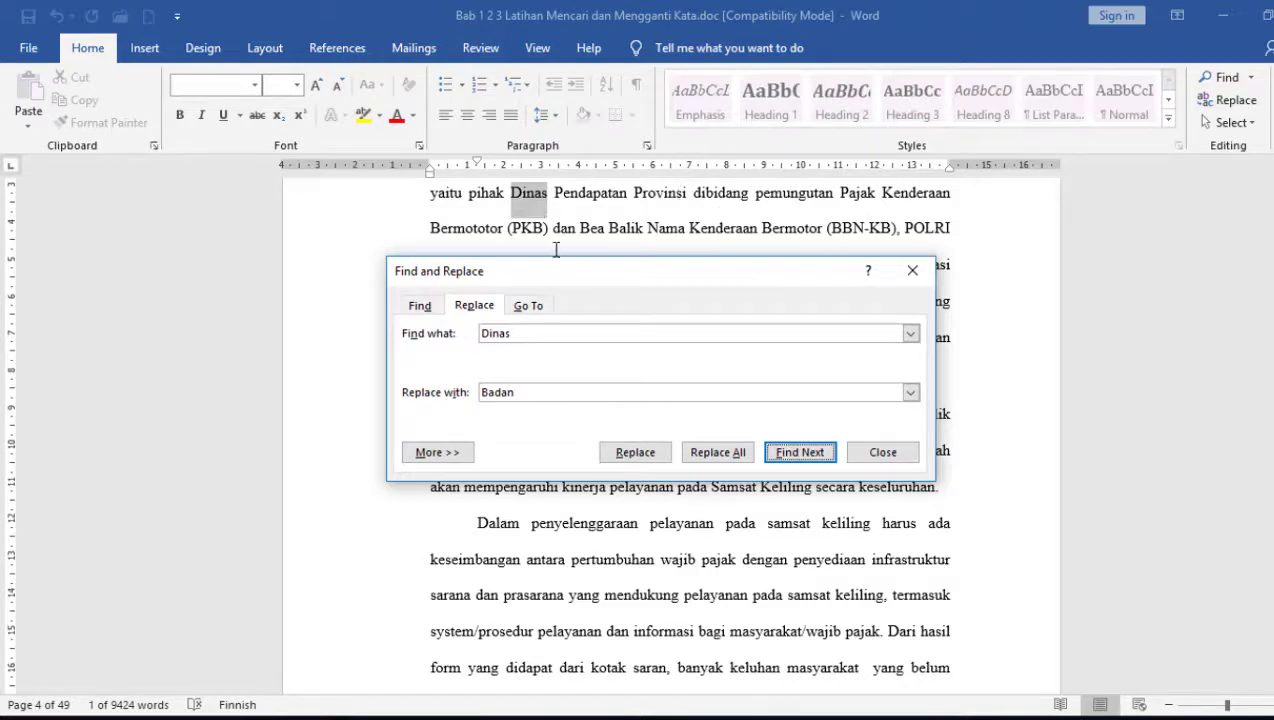
{"action": "left_click", "coordinate": [647, 458]}
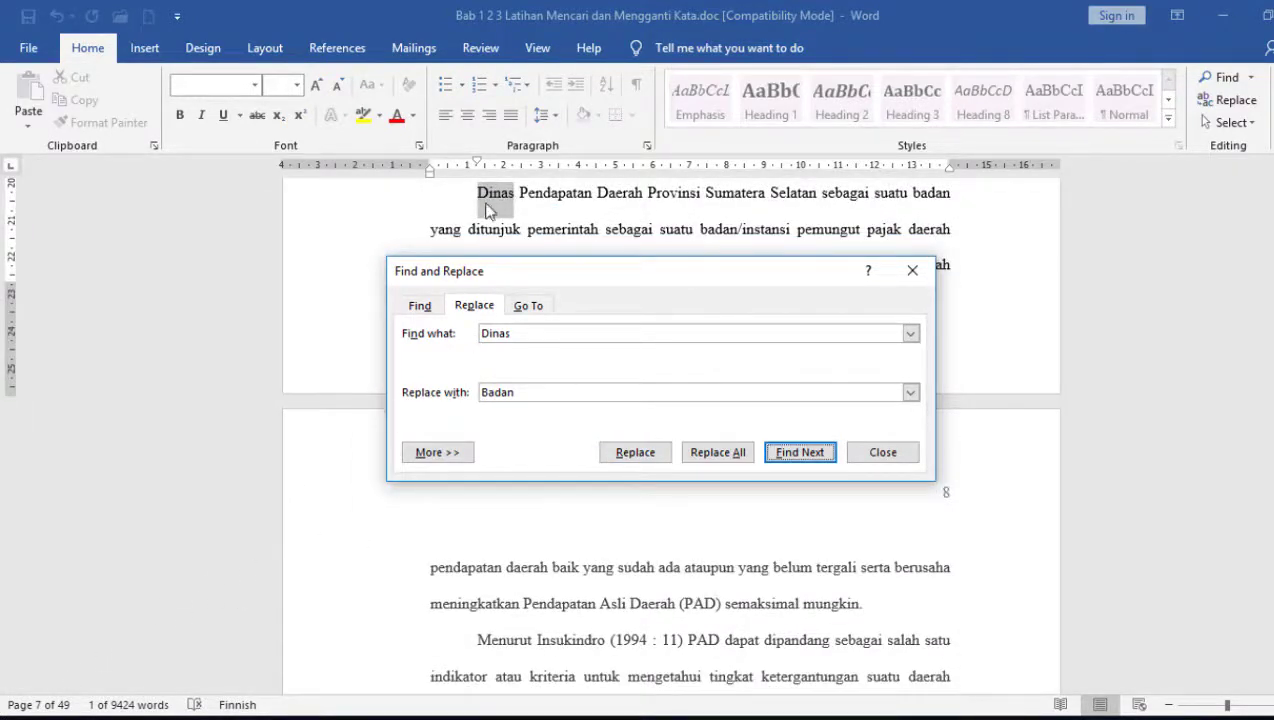
{"action": "left_click", "coordinate": [637, 462]}
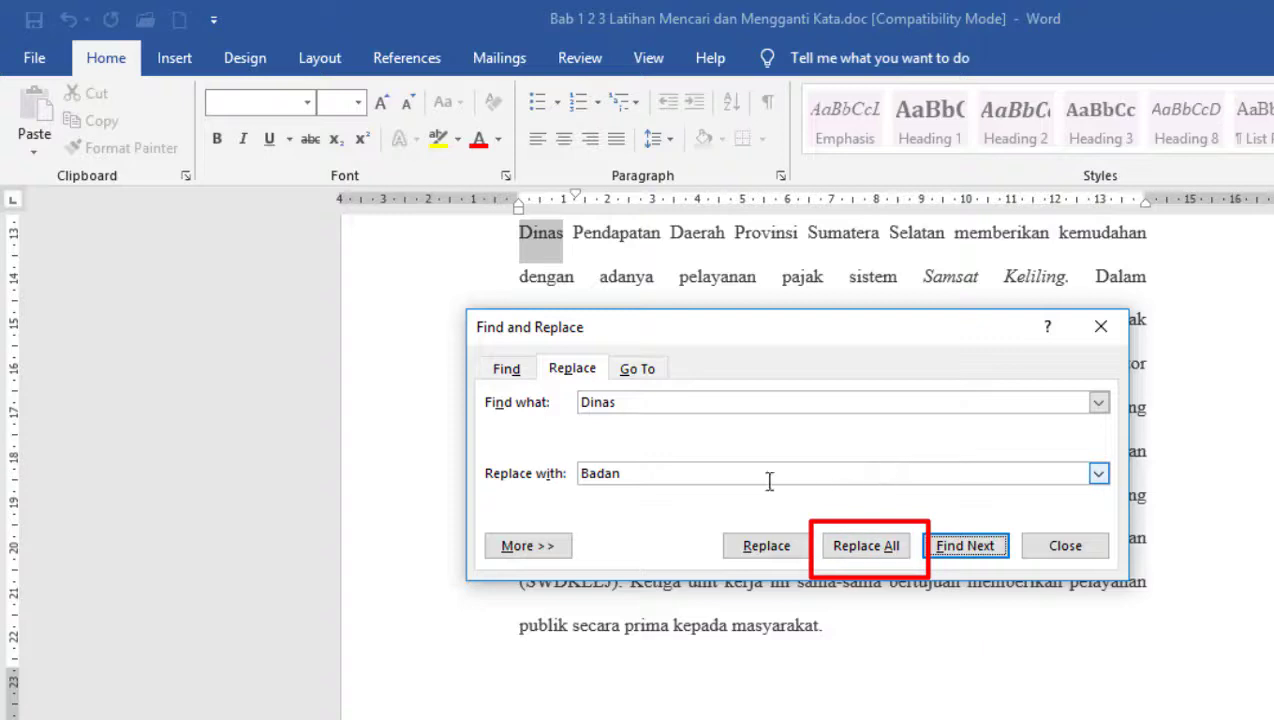
Replace All 'Dinas' with 'Badan', acknowledge the 19 replacements, and close the dialog.
{"action": "left_click", "coordinate": [868, 550]}
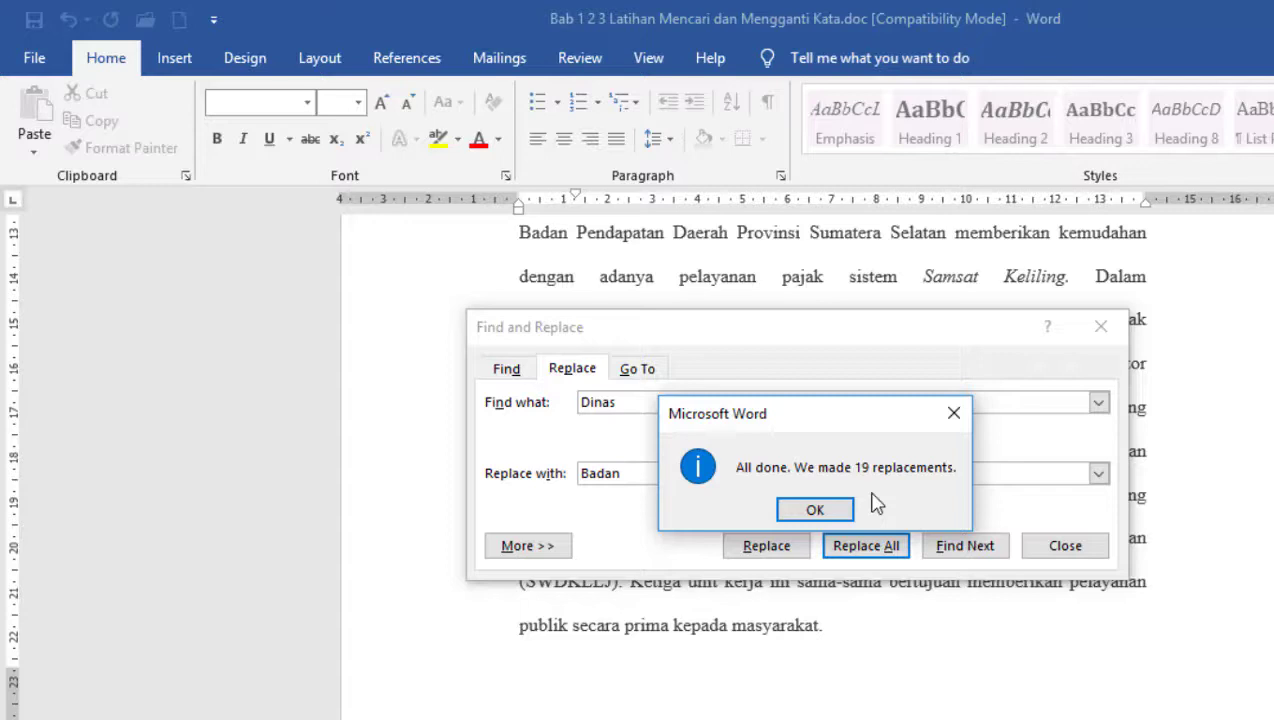
{"action": "left_click", "coordinate": [815, 511]}
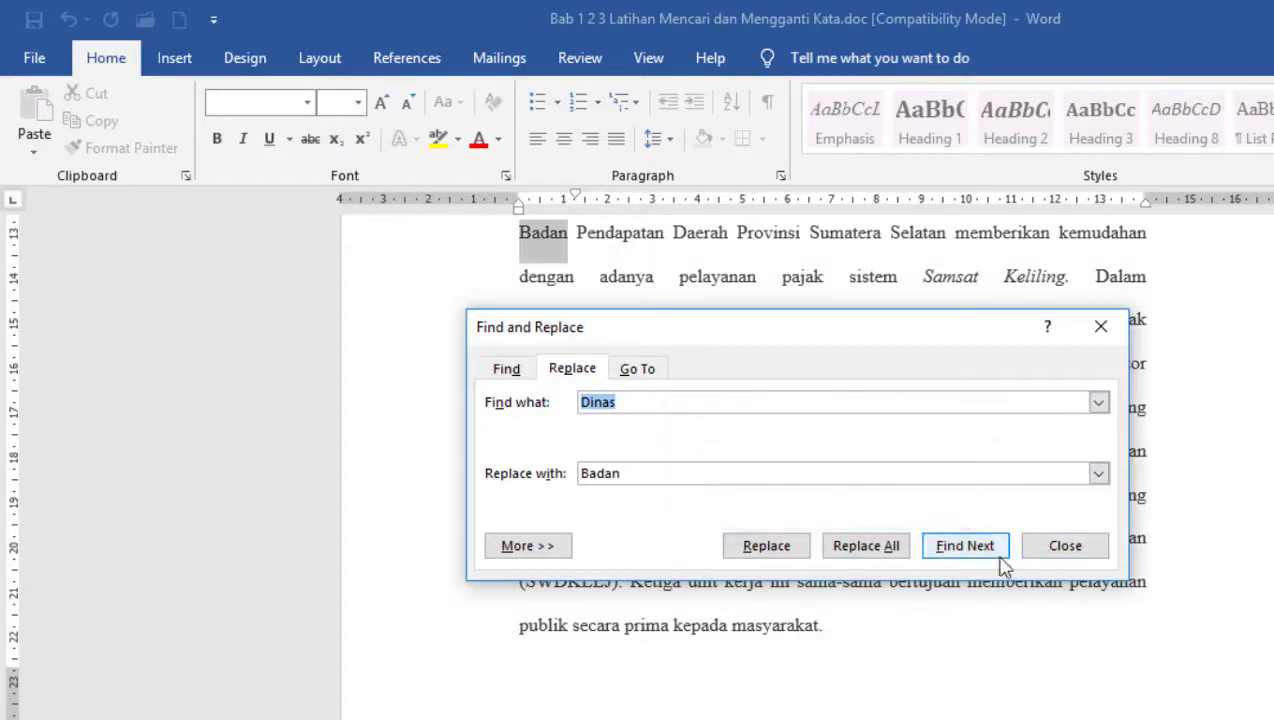
{"action": "left_click", "coordinate": [1062, 553]}
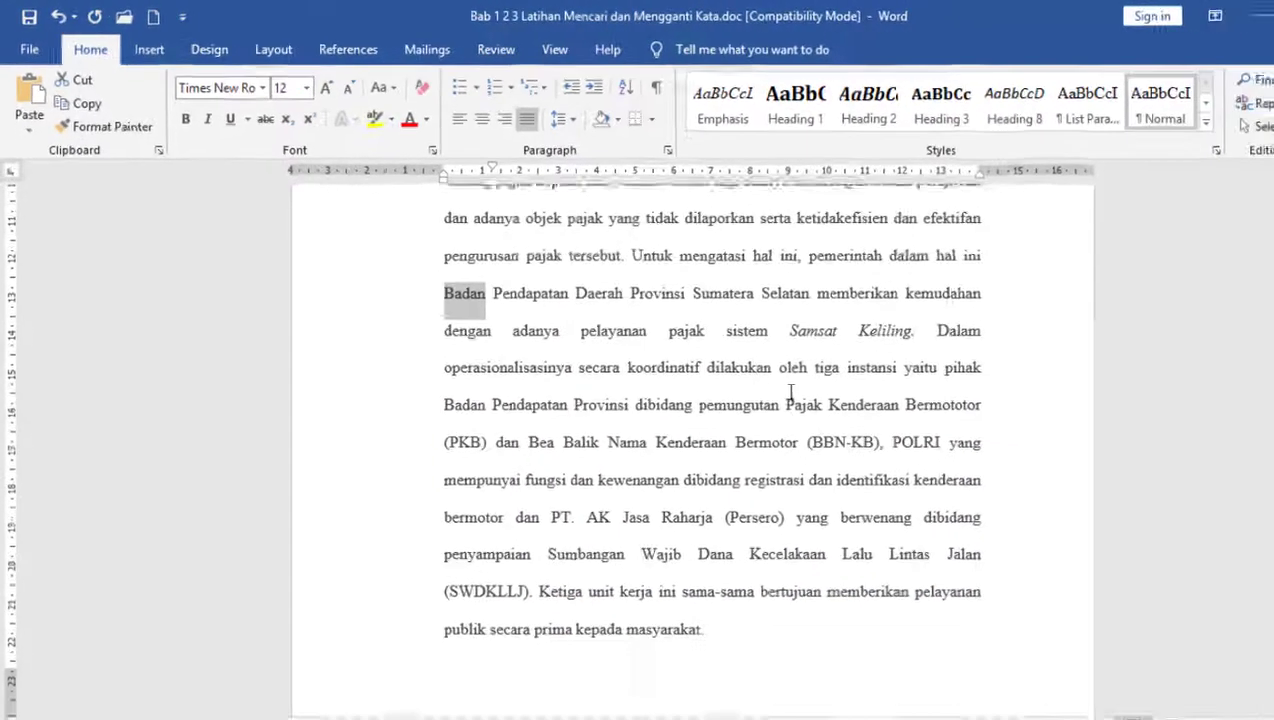
{"action": "left_click", "coordinate": [716, 341]}
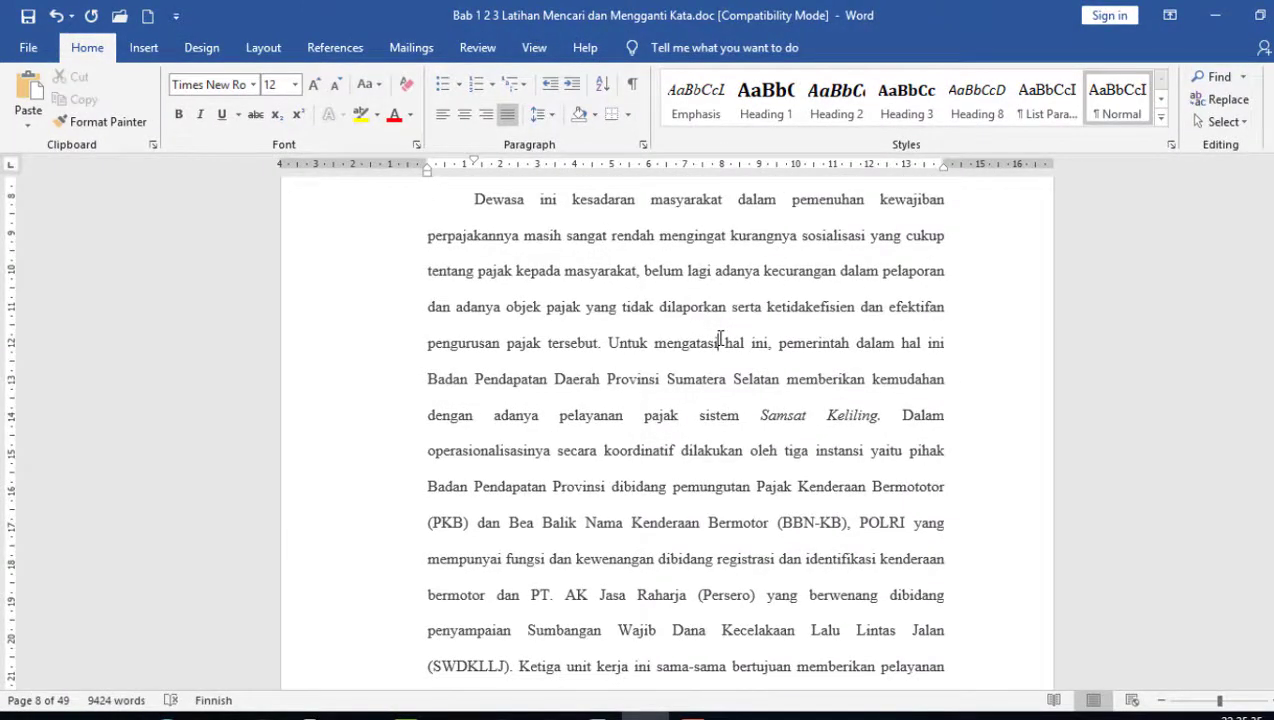
From the top of the document, search 'Dinas' and confirm Results and Pages both show no matches.
{"action": "key", "text": "ctrl+Home"}
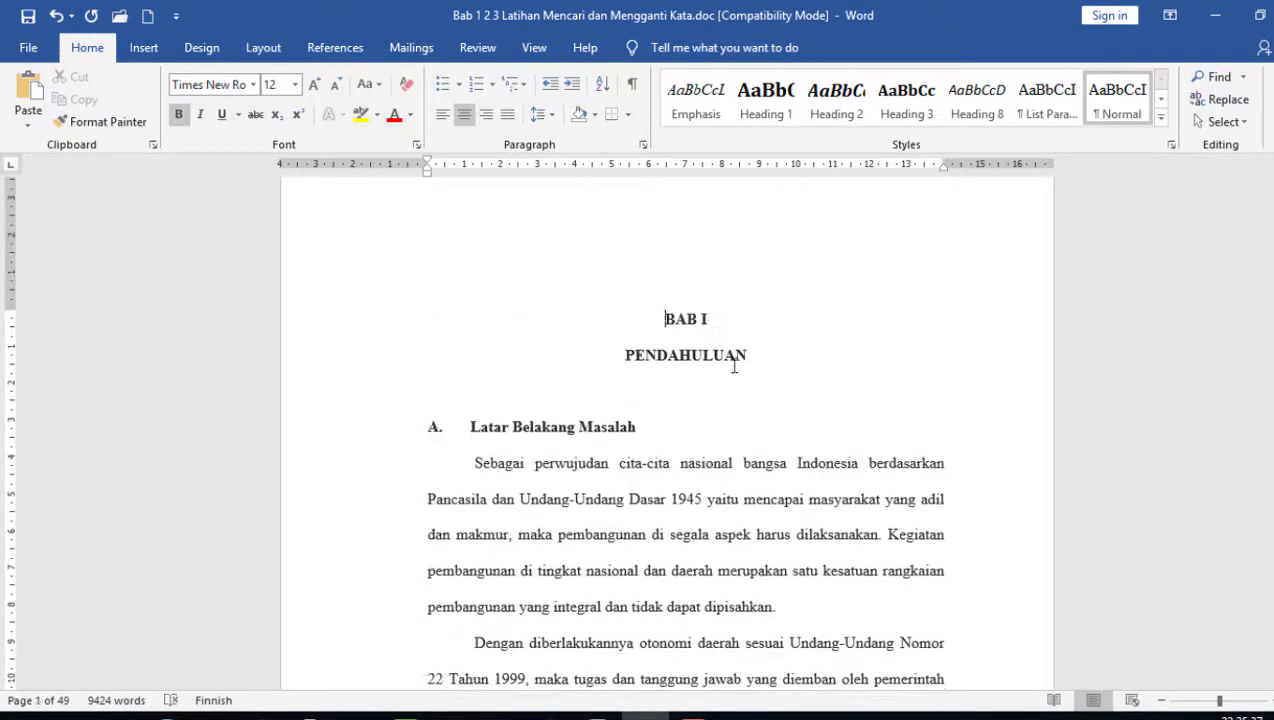
{"action": "left_click", "coordinate": [1218, 77]}
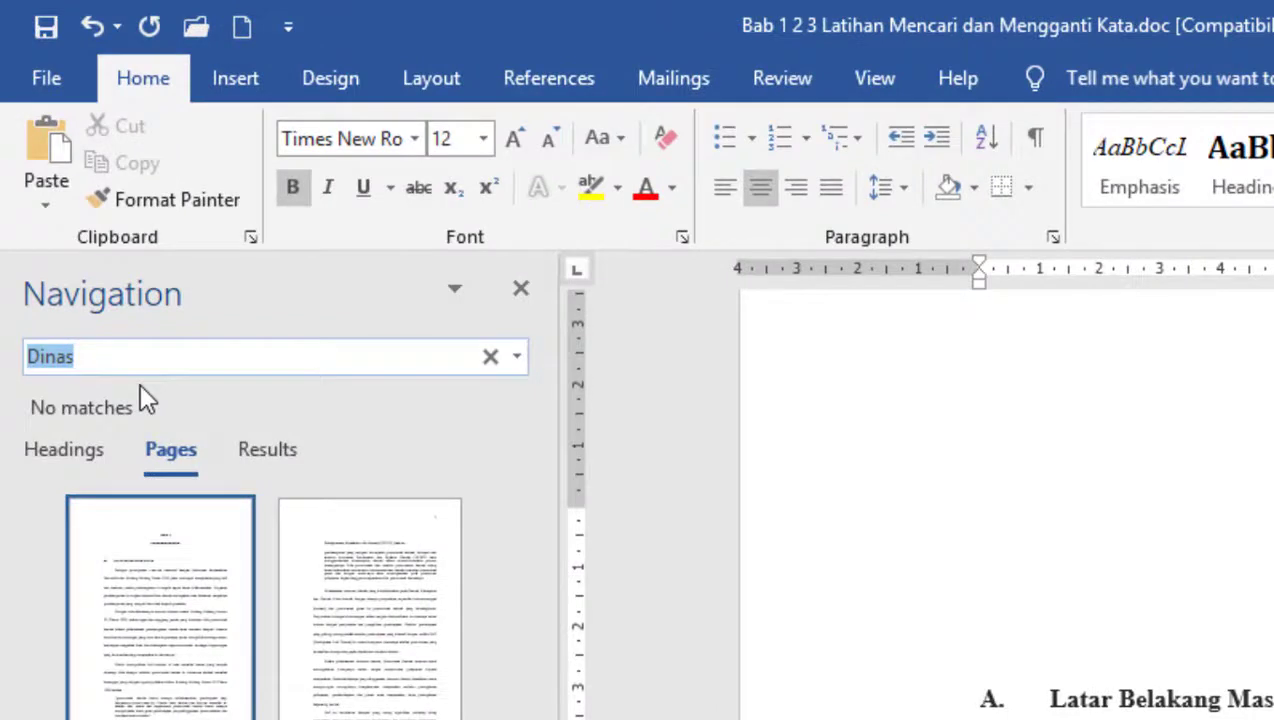
{"action": "type", "text": "Dinas"}
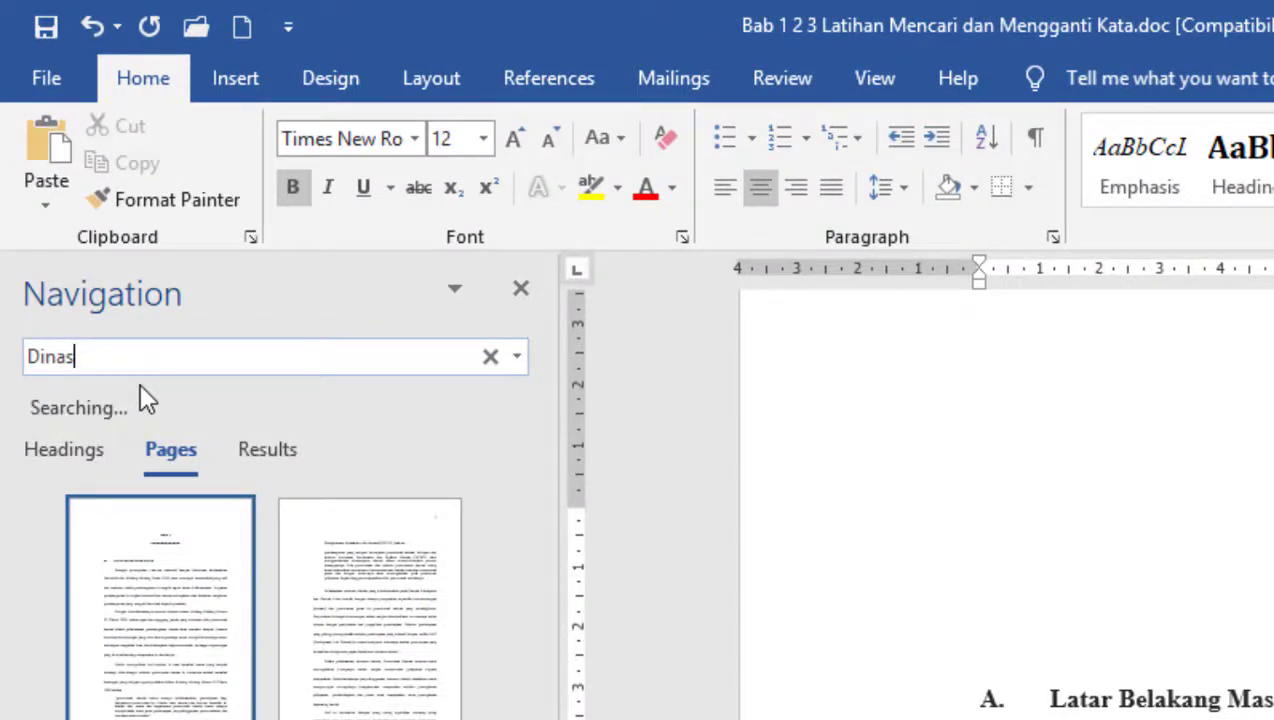
{"action": "left_click", "coordinate": [273, 451]}
{"action": "left_click", "coordinate": [160, 452]}
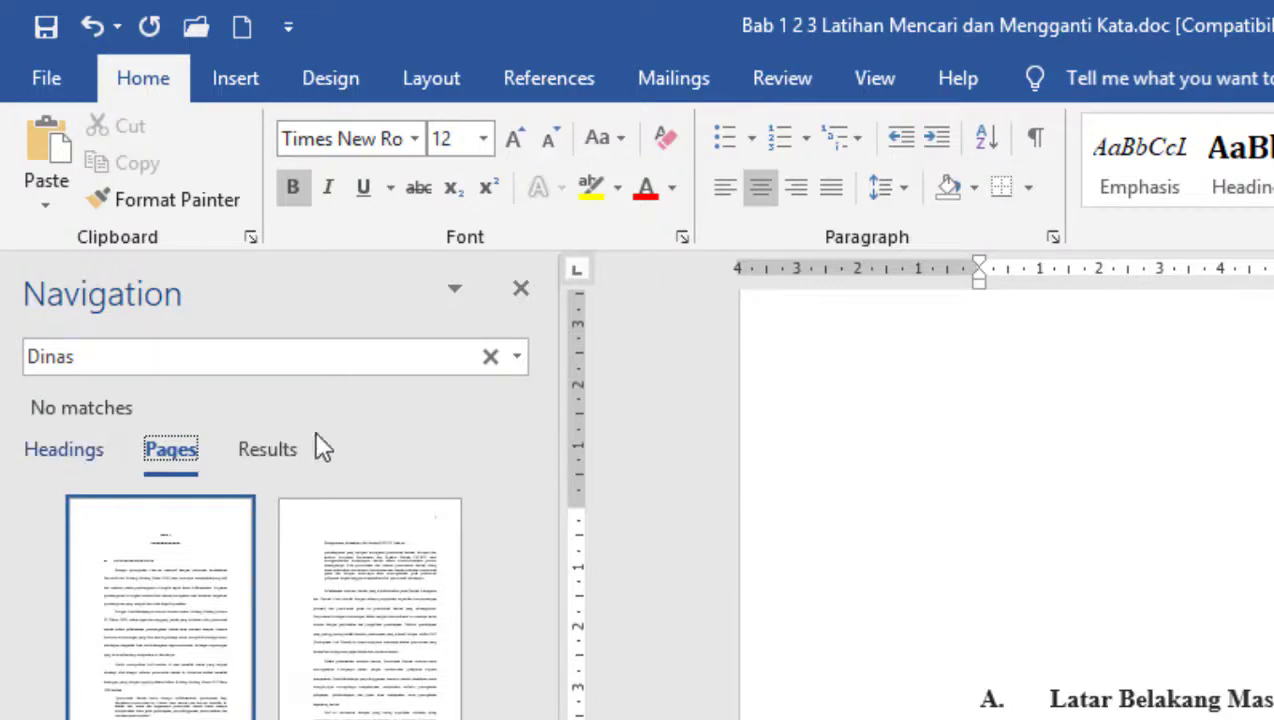
{"action": "left_click", "coordinate": [54, 365]}
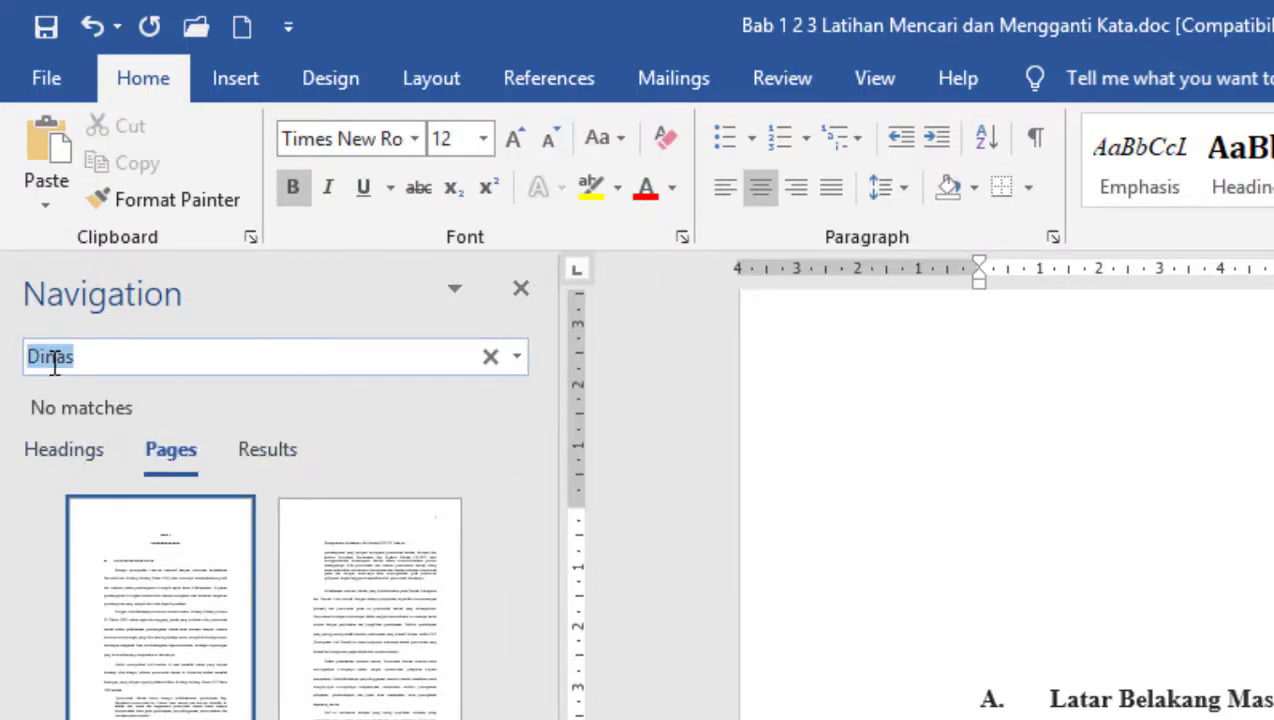
Change the Navigation pane search term to 'Badan Pendapatan' and review its 21 results.
{"action": "type", "text": "Ba"}
{"action": "type", "text": "dan"}
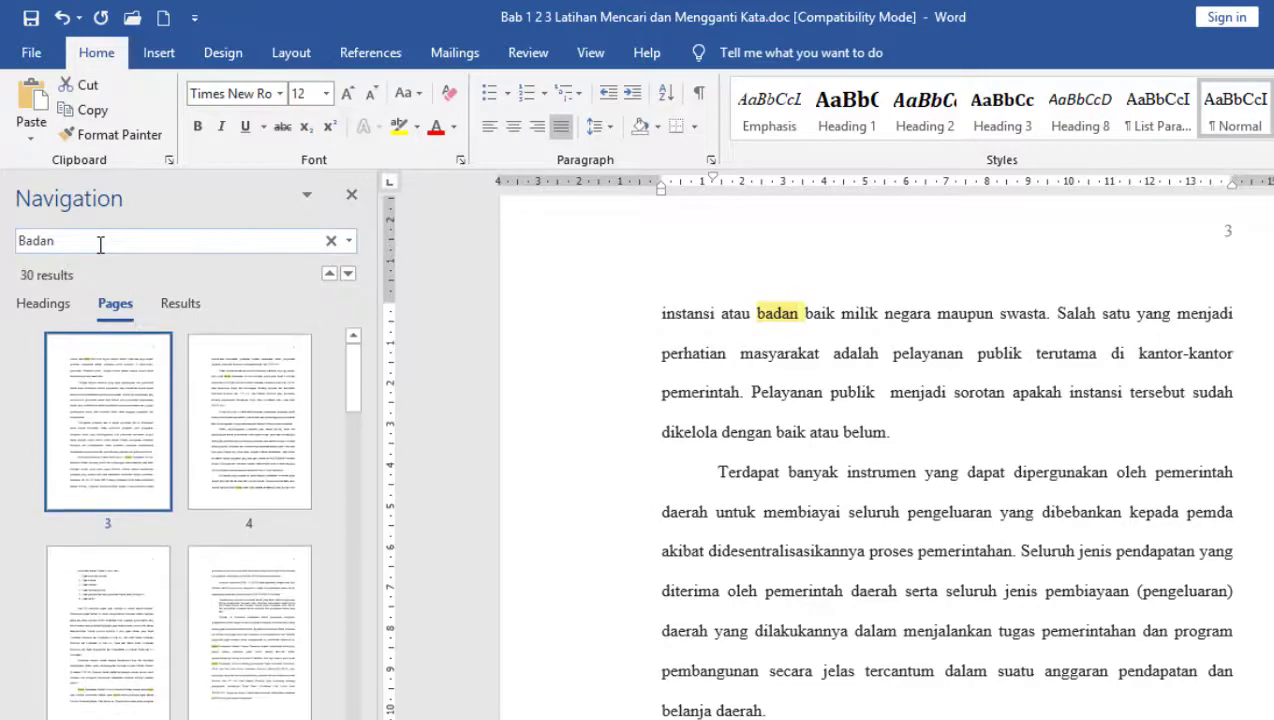
{"action": "type", "text": "Pendapatan"}
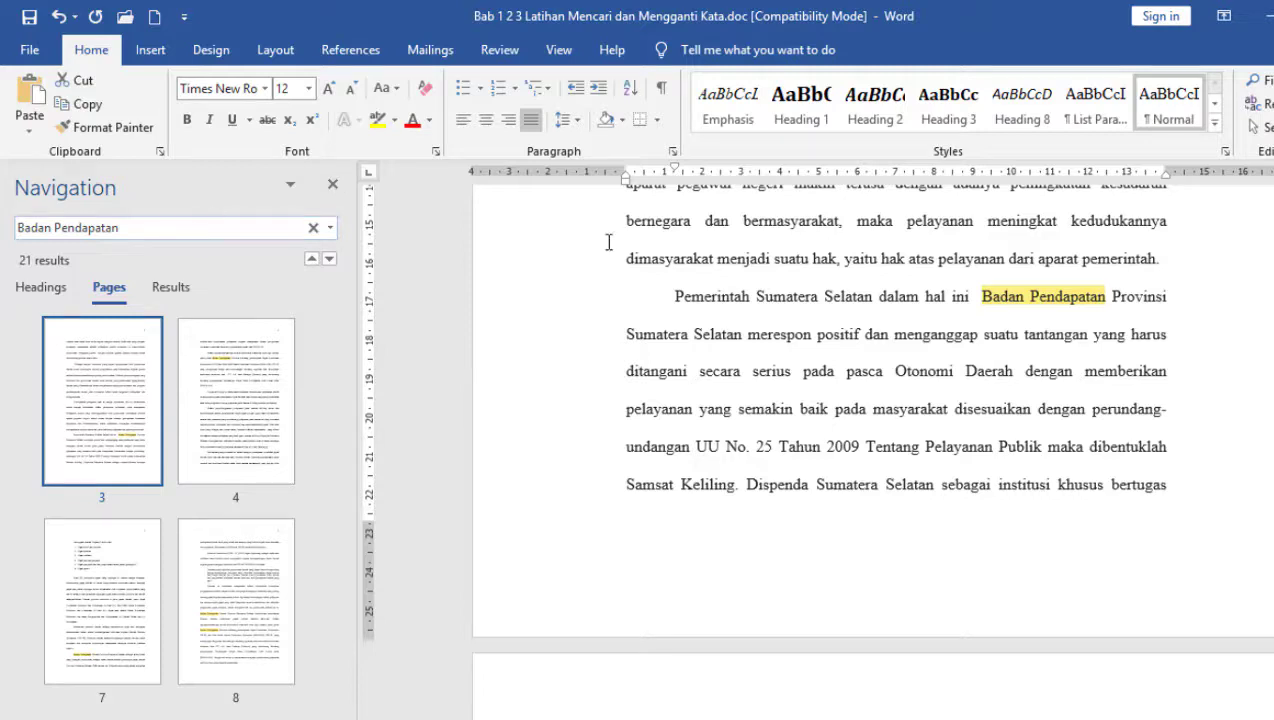
Close the Navigation pane and reopen it with Ctrl+F to list the 21 'Badan Pendapatan' matches.
{"action": "left_click", "coordinate": [333, 186]}
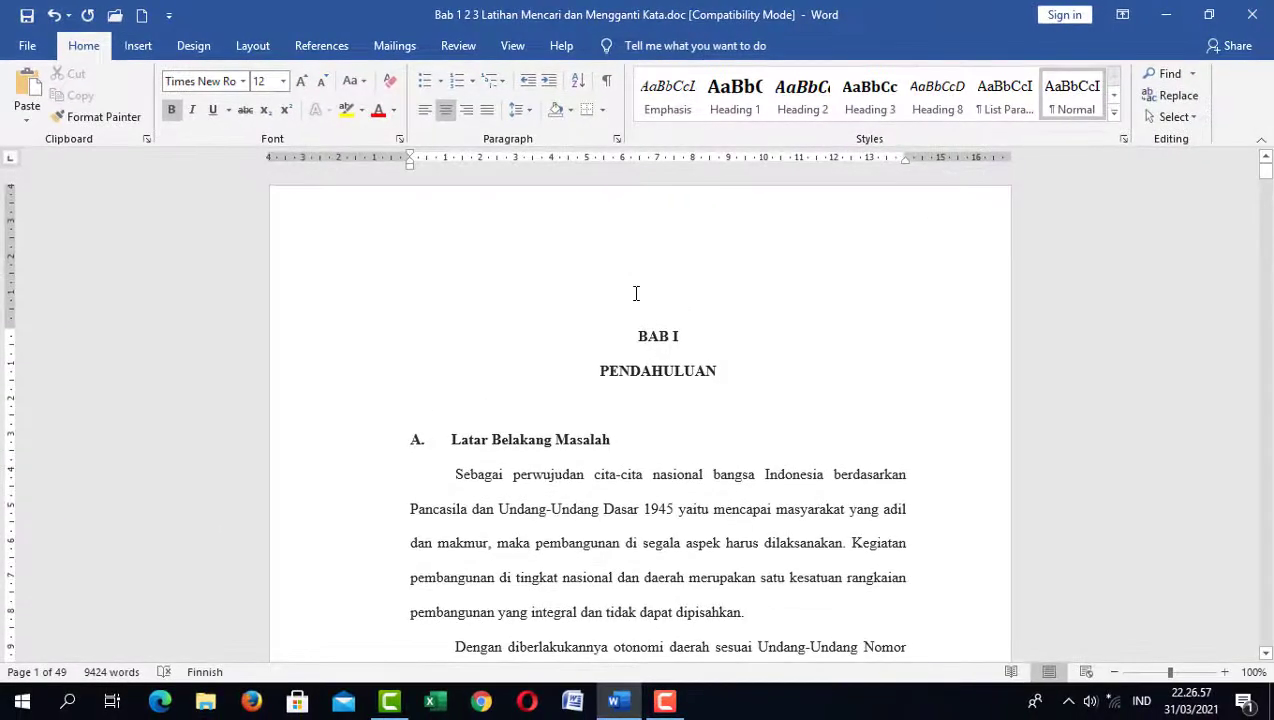
{"action": "scroll", "coordinate": [630, 340], "scroll_direction": "down", "scroll_amount": 1}
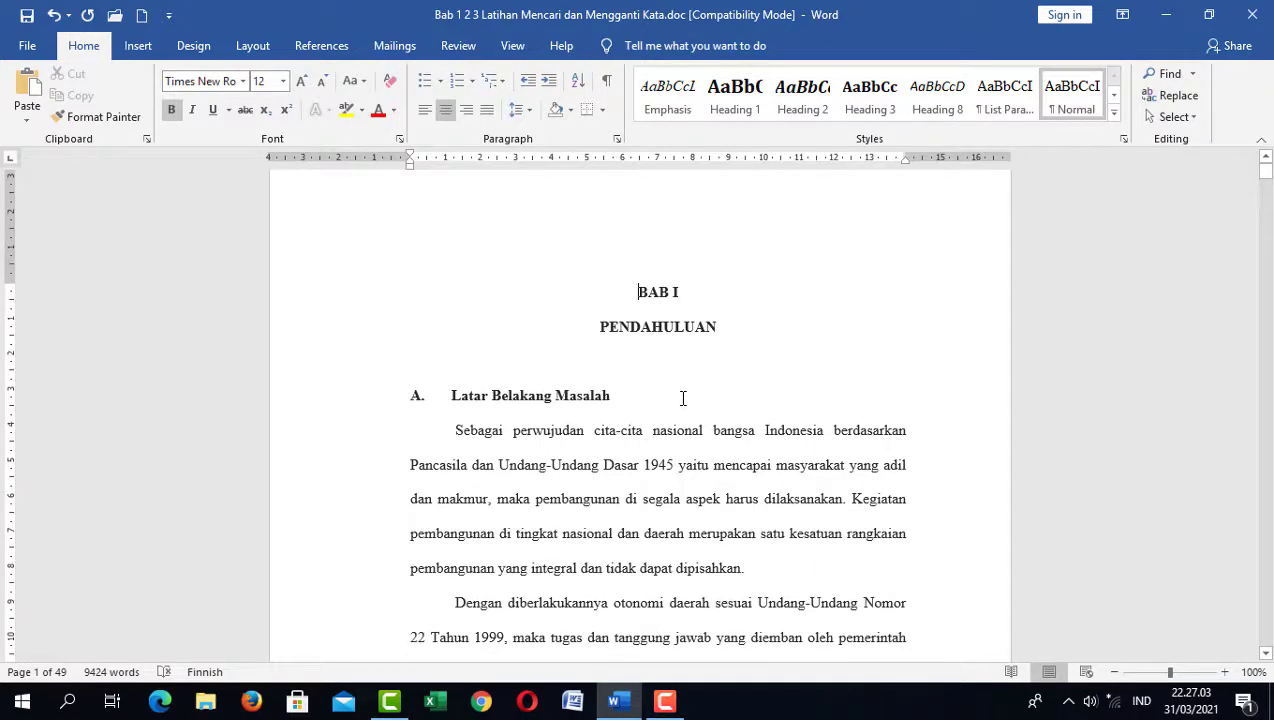
{"action": "key", "text": "ctrl+f"}
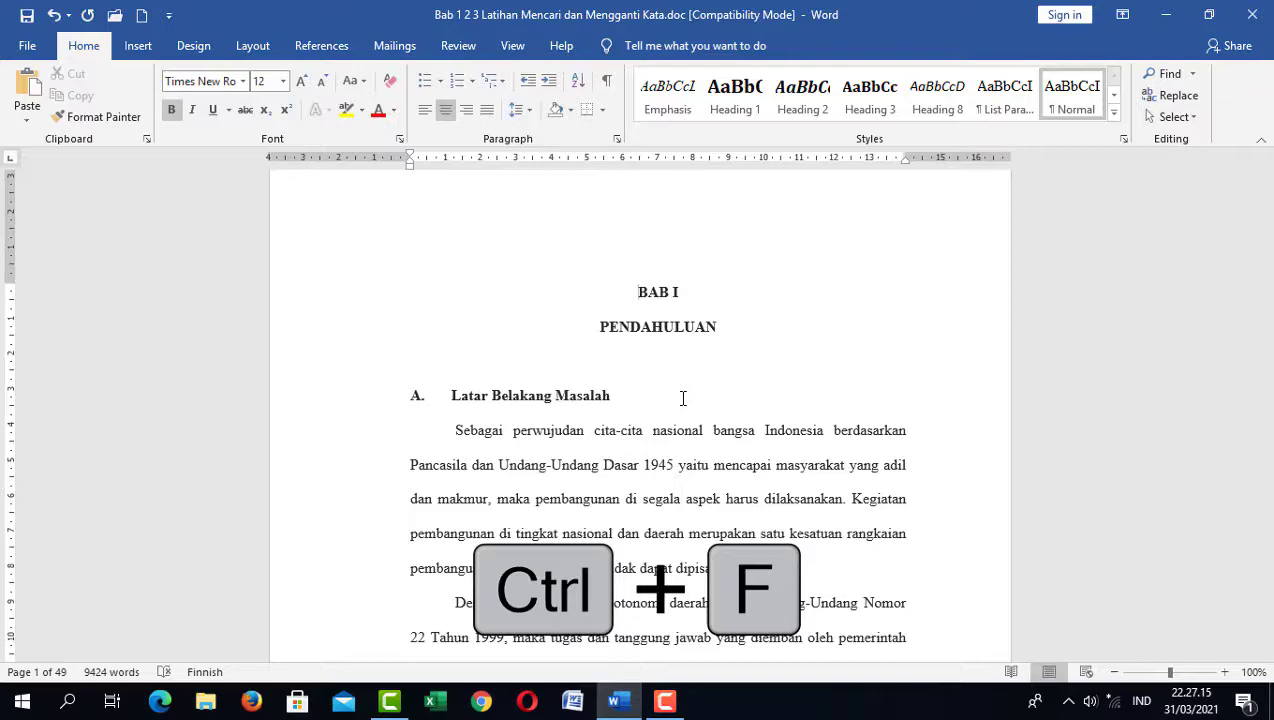
{"action": "key", "text": "ctrl+f"}
{"action": "type", "text": "Badan Pendapatan"}
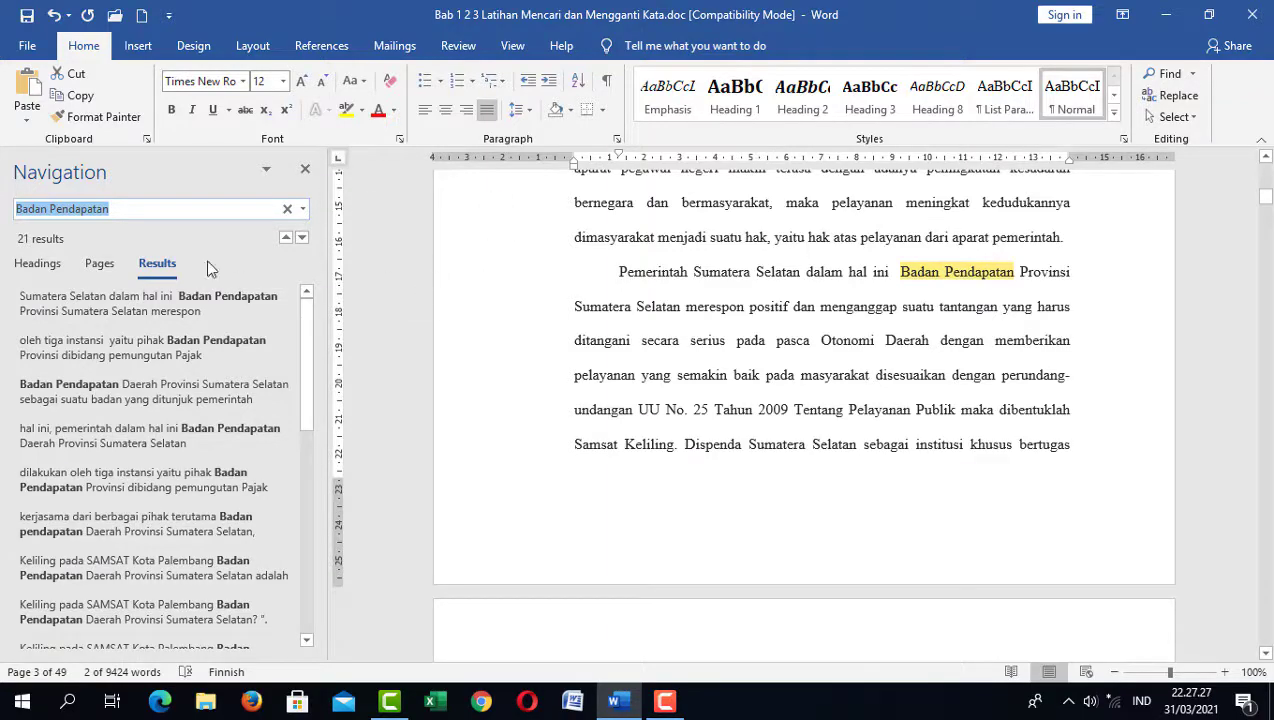
Close the Navigation pane and return to the start of the document at BAB I.
{"action": "left_click", "coordinate": [307, 172]}
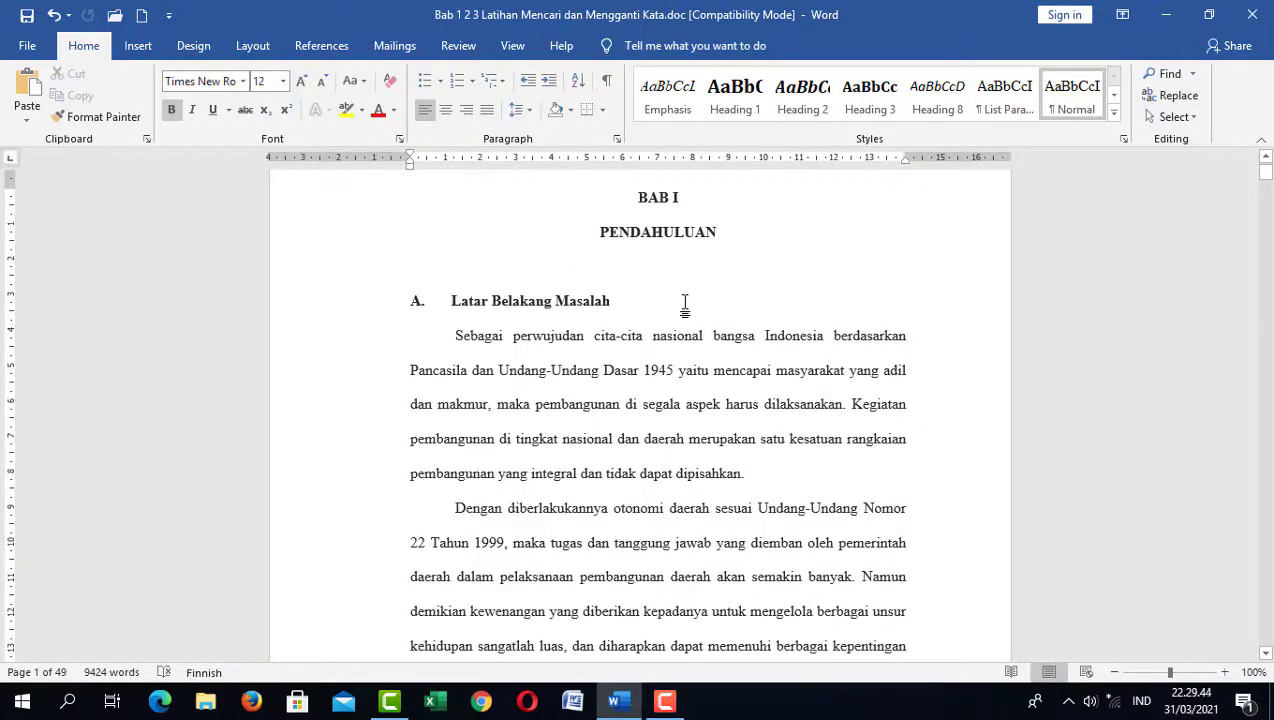
{"action": "scroll", "coordinate": [705, 290], "scroll_direction": "up", "scroll_amount": 2}
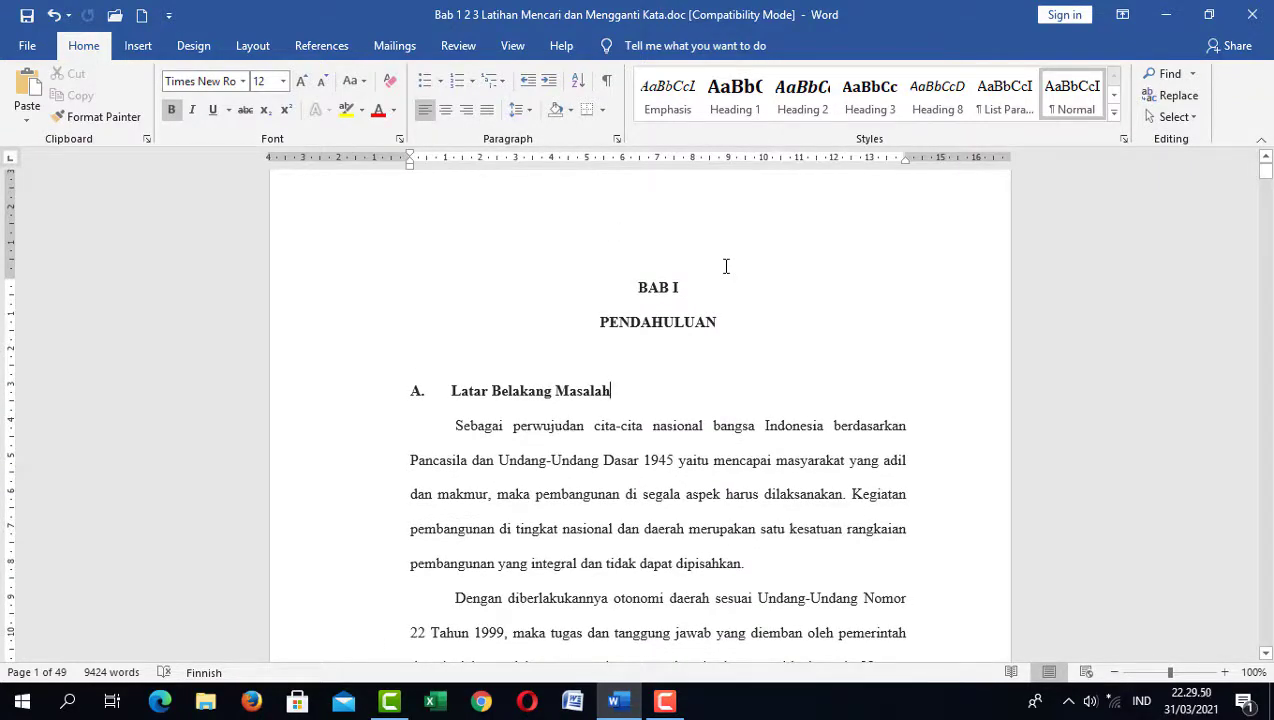
{"action": "key", "text": "ctrl+Home"}
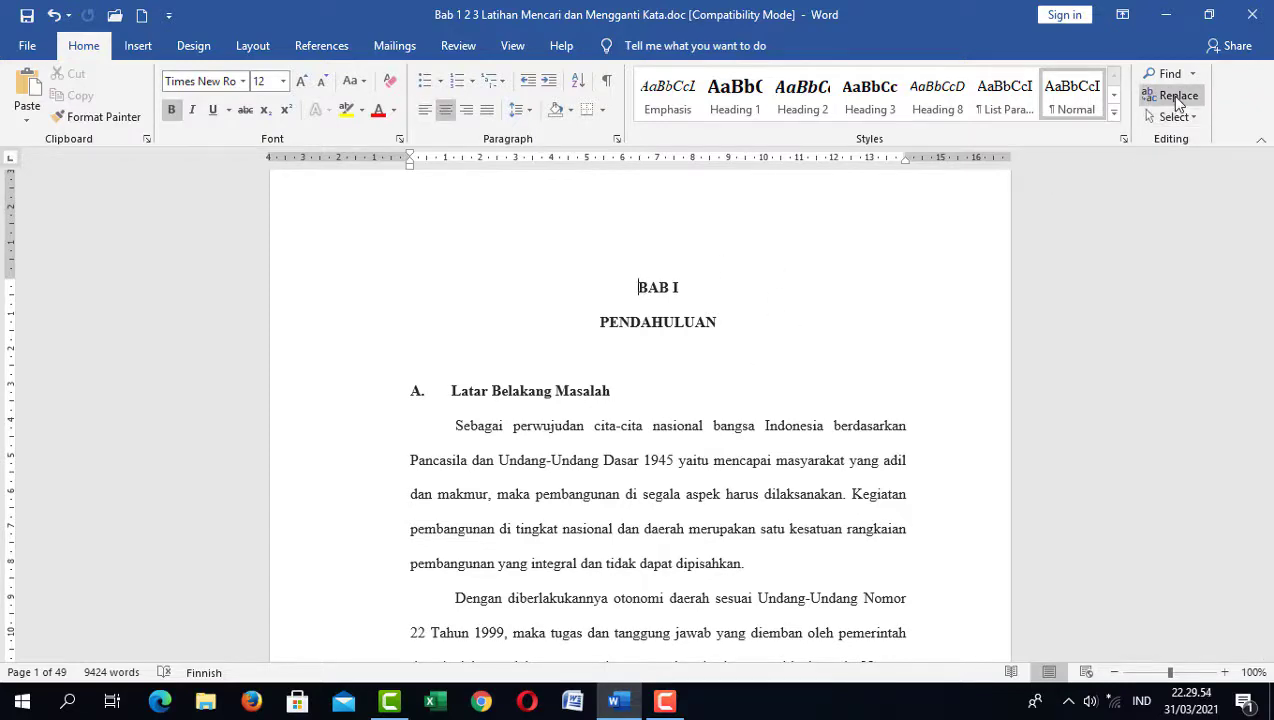
Look through the Find, Replace and Go To pages of Find and Replace, then close it.
{"action": "left_click", "coordinate": [1172, 95]}
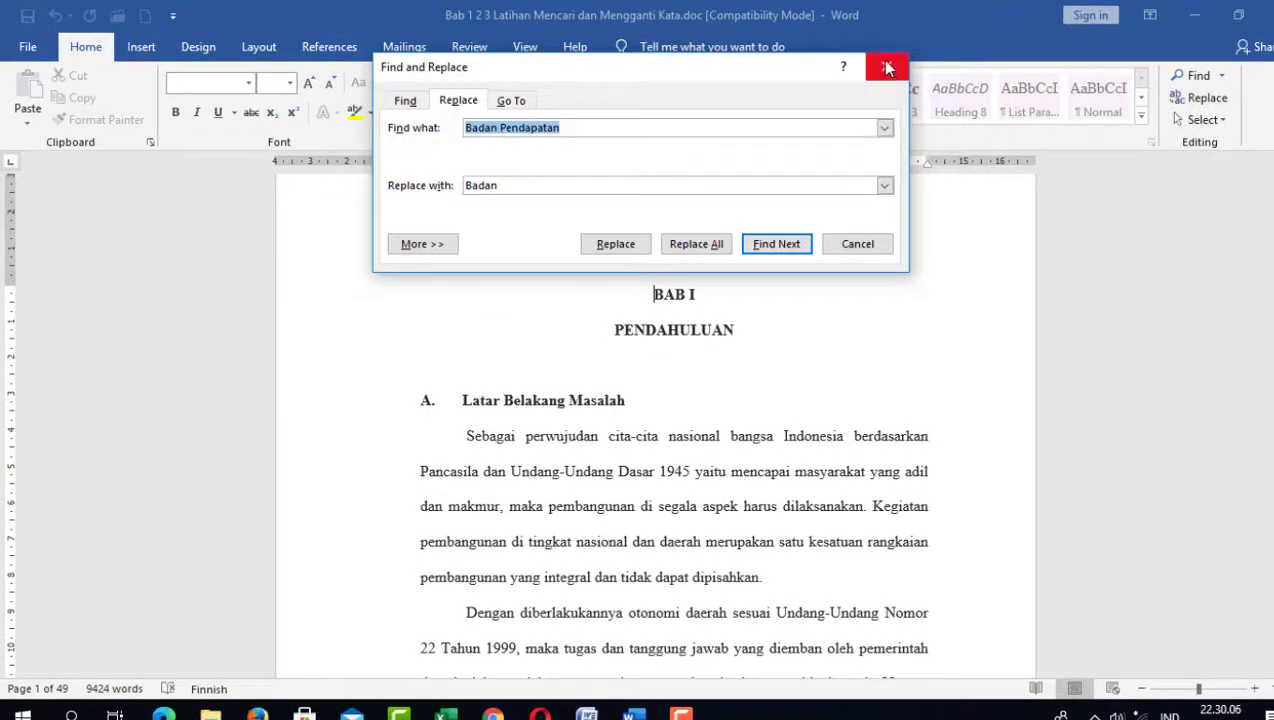
{"action": "left_click", "coordinate": [512, 101]}
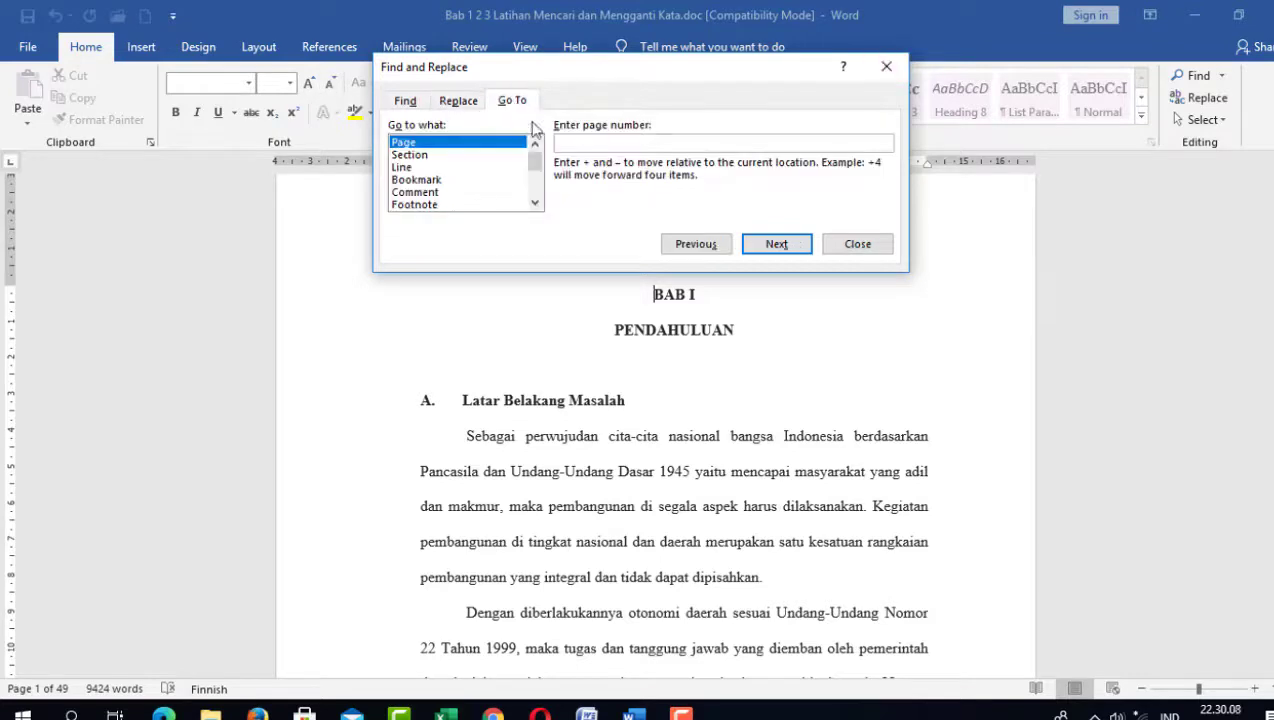
{"action": "left_click", "coordinate": [459, 102]}
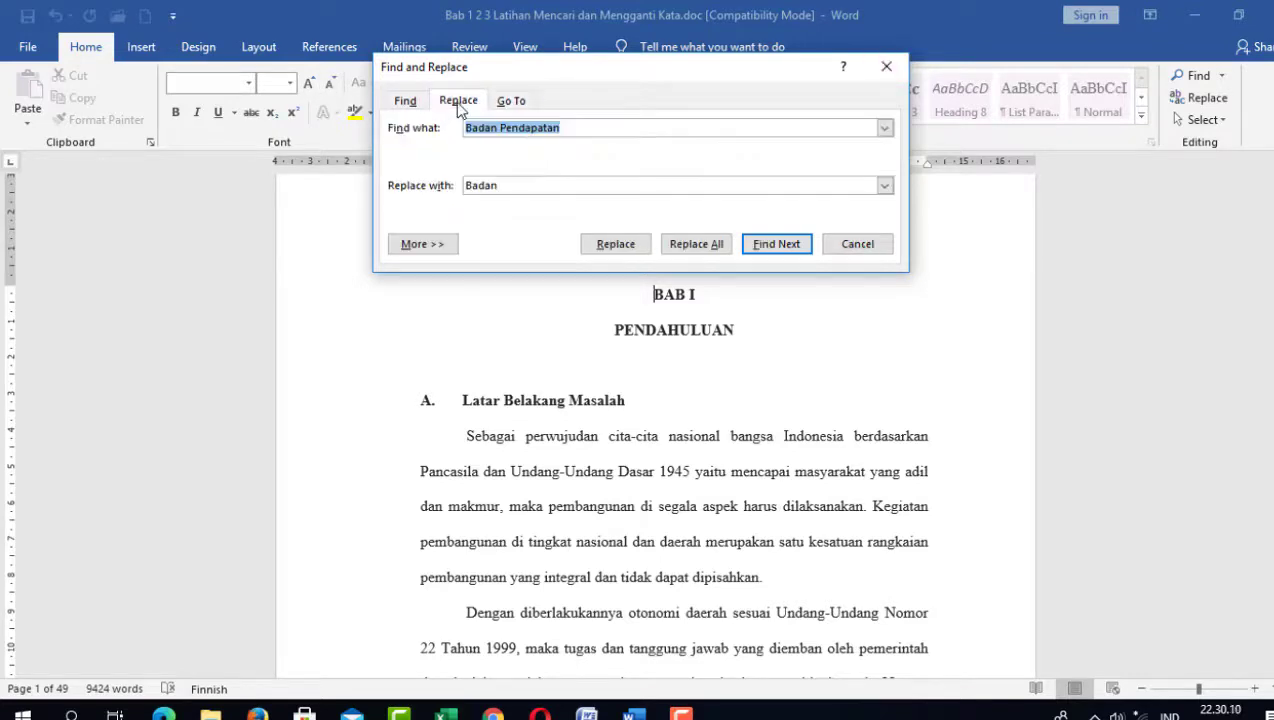
{"action": "left_click", "coordinate": [406, 104]}
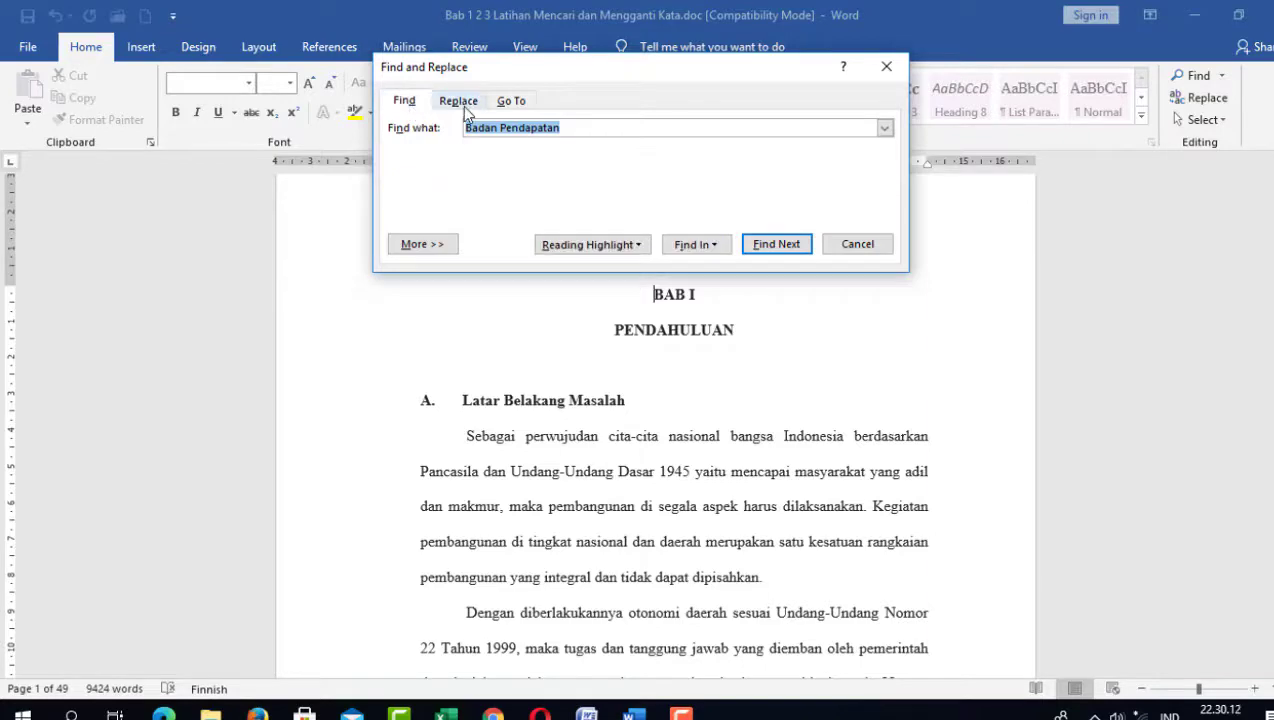
{"action": "left_click", "coordinate": [462, 106]}
{"action": "left_click", "coordinate": [506, 102]}
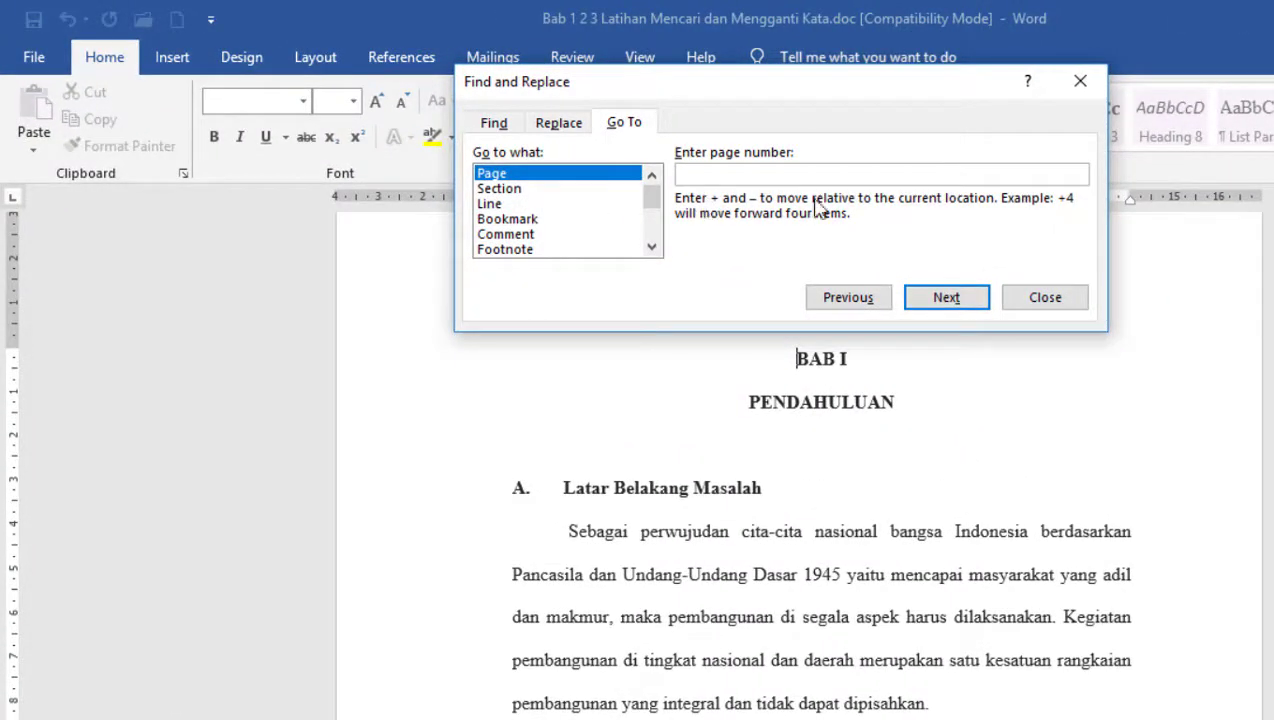
{"action": "left_click", "coordinate": [1088, 84]}
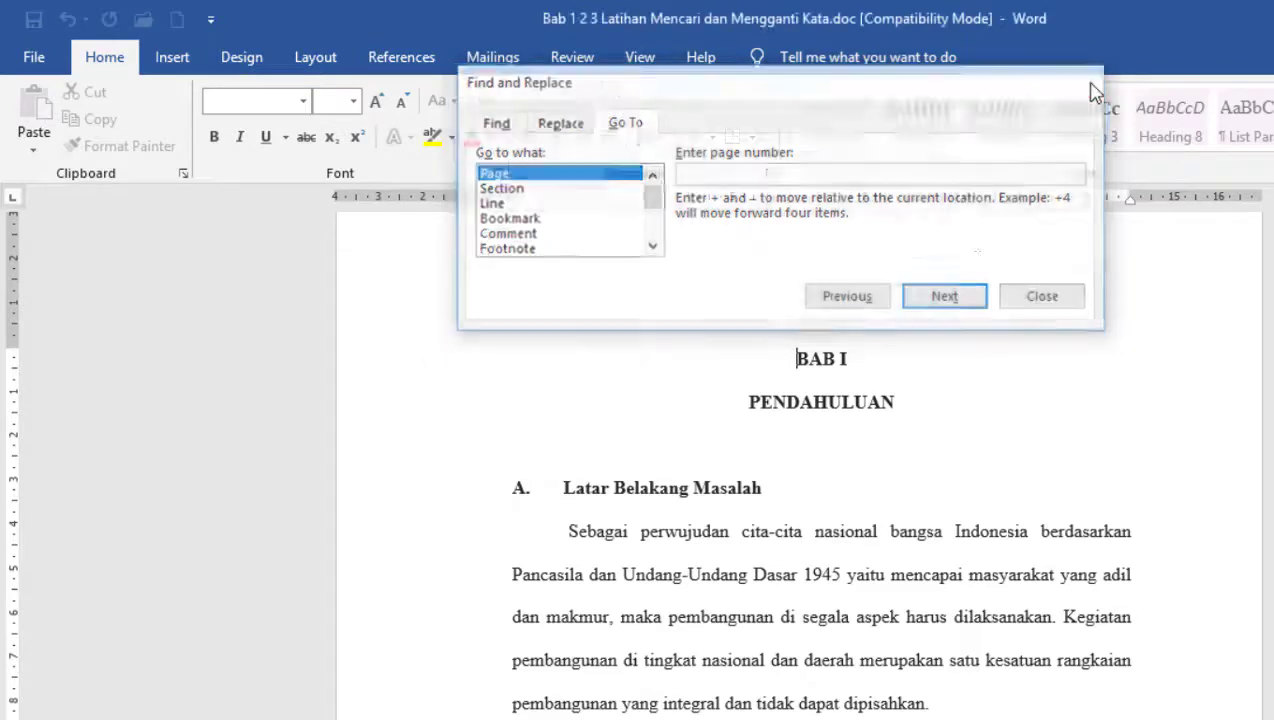
{"action": "scroll", "coordinate": [775, 473], "scroll_direction": "down", "scroll_amount": 2}
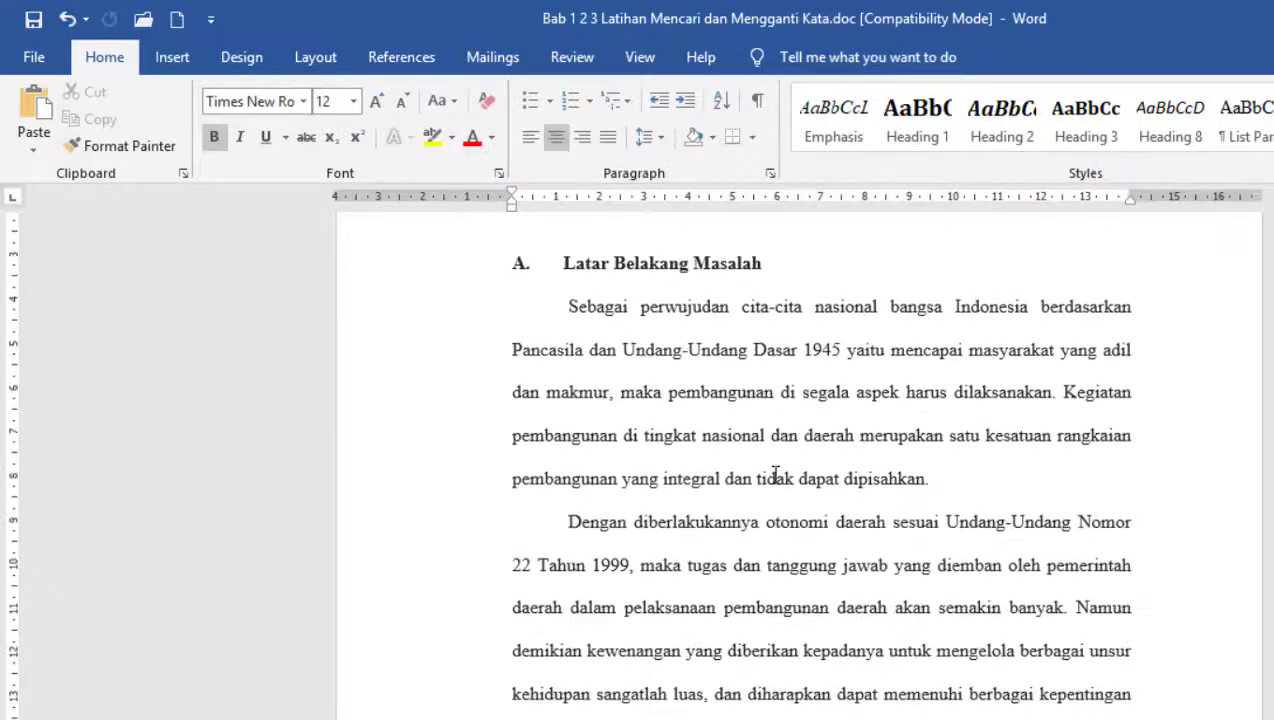
{"action": "scroll", "coordinate": [775, 475], "scroll_direction": "up", "scroll_amount": 3}
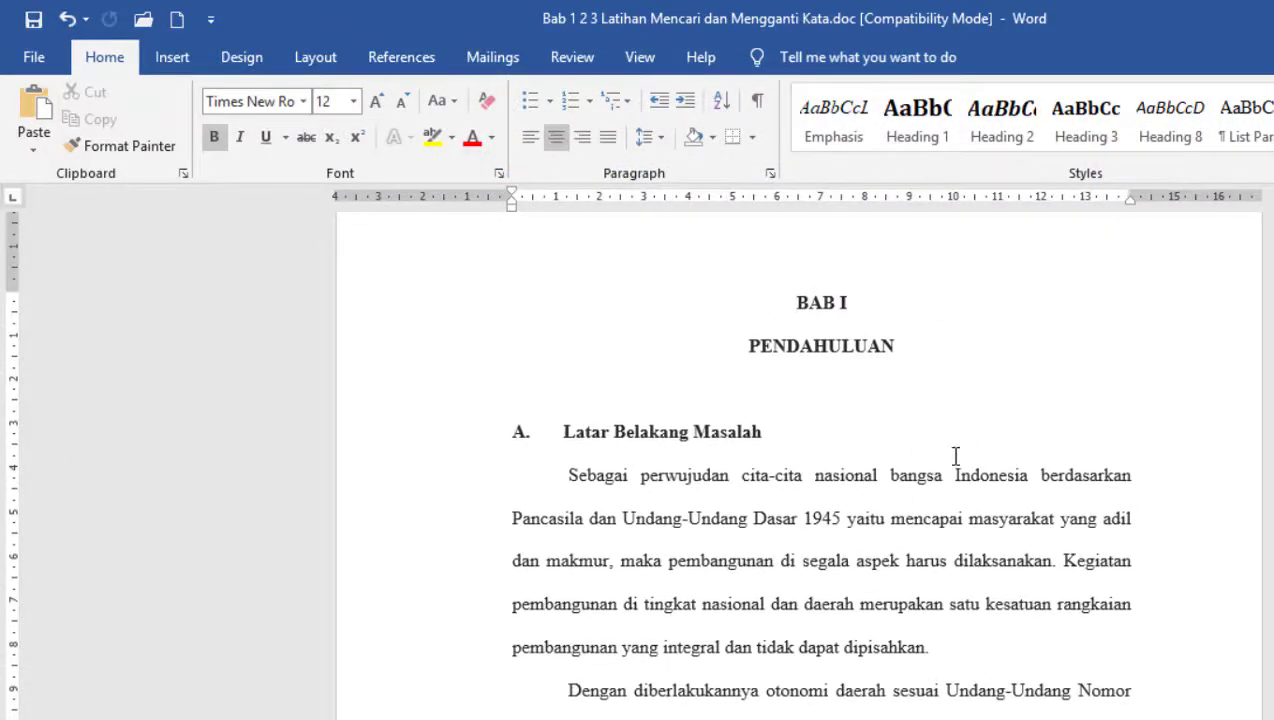